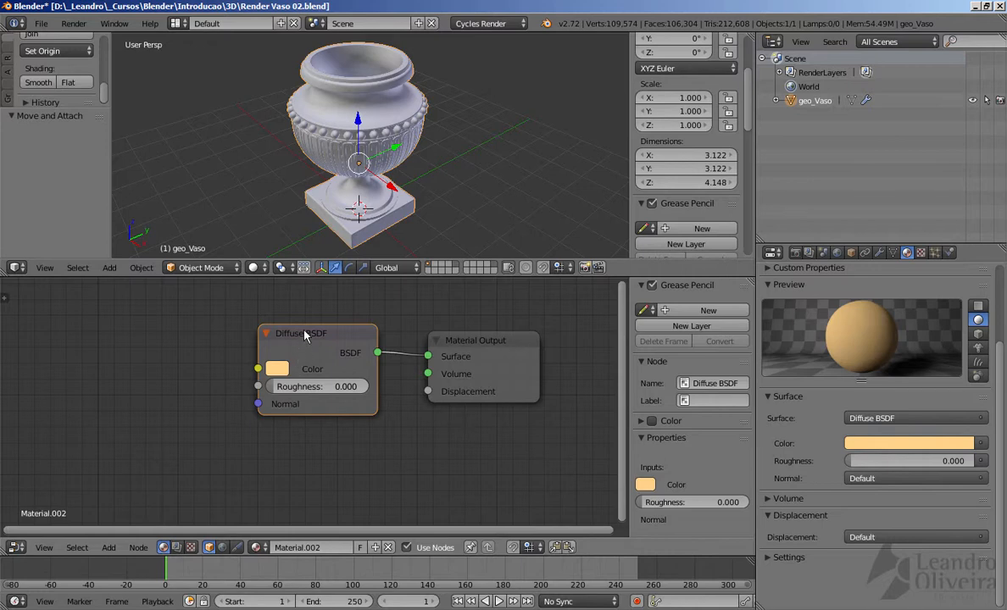
Move the Diffuse BSDF node slightly farther from the Material Output node
{"action": "left_click_drag", "start_coordinate": [305, 336], "coordinate": [296, 338]}
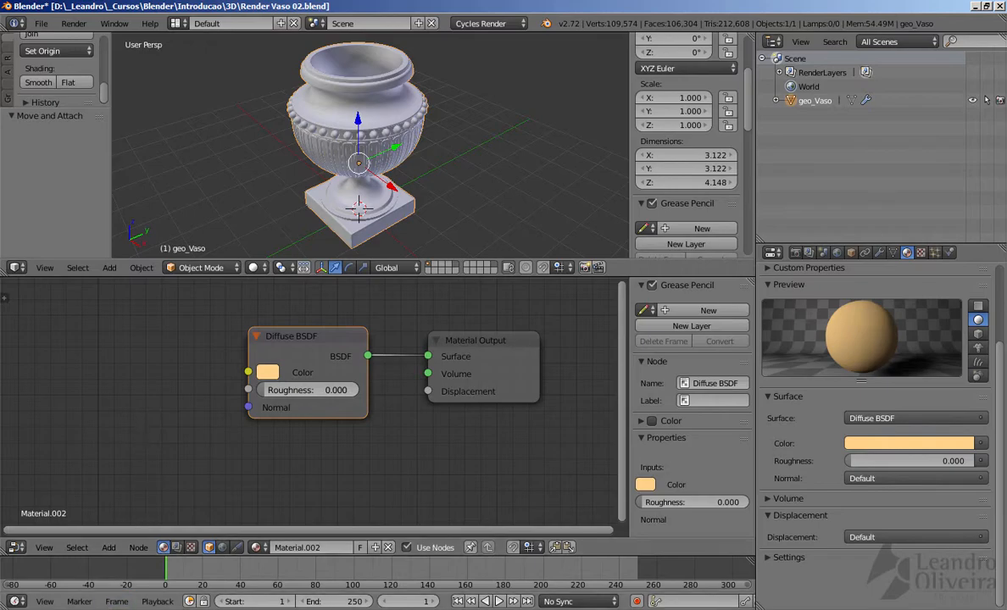
Switch to the web browser to look over the texture categories on cgtextures.com, and return to Blender
{"action": "left_click", "coordinate": [111, 609]}
{"action": "left_click", "coordinate": [78, 7]}
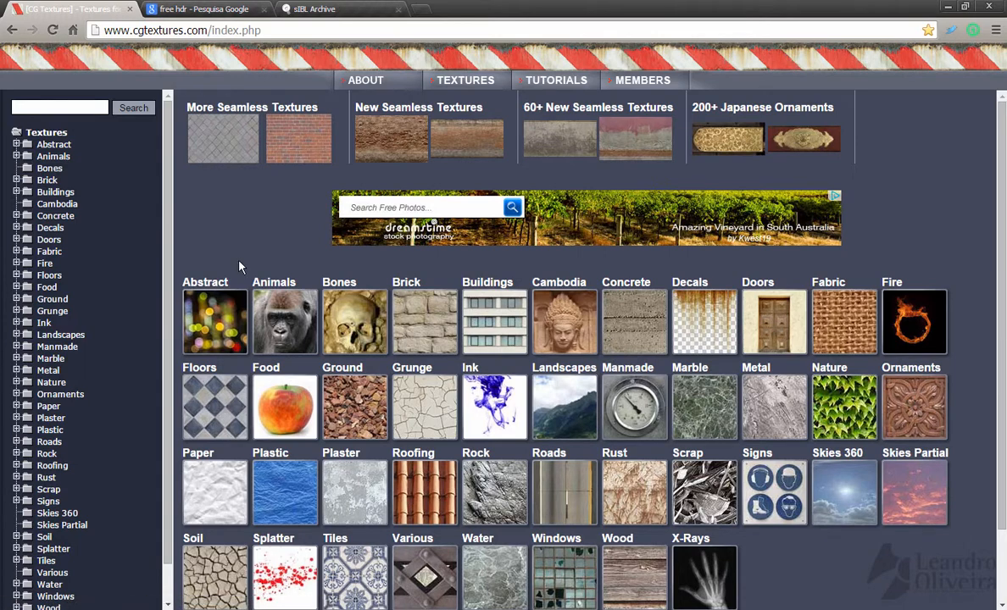
{"action": "scroll", "coordinate": [631, 271], "scroll_direction": "down", "scroll_amount": 1}
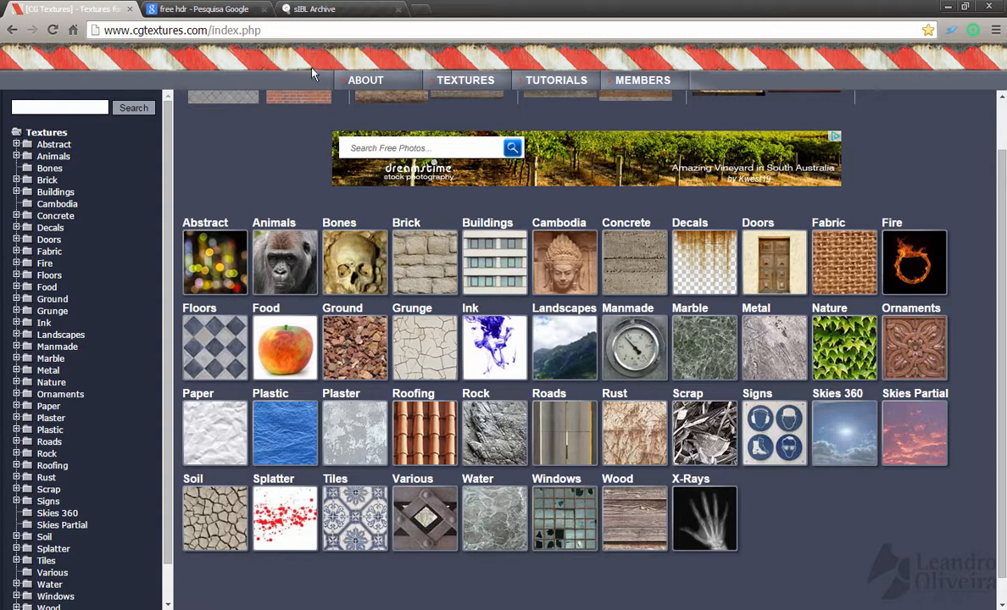
{"action": "left_click", "coordinate": [947, 6]}
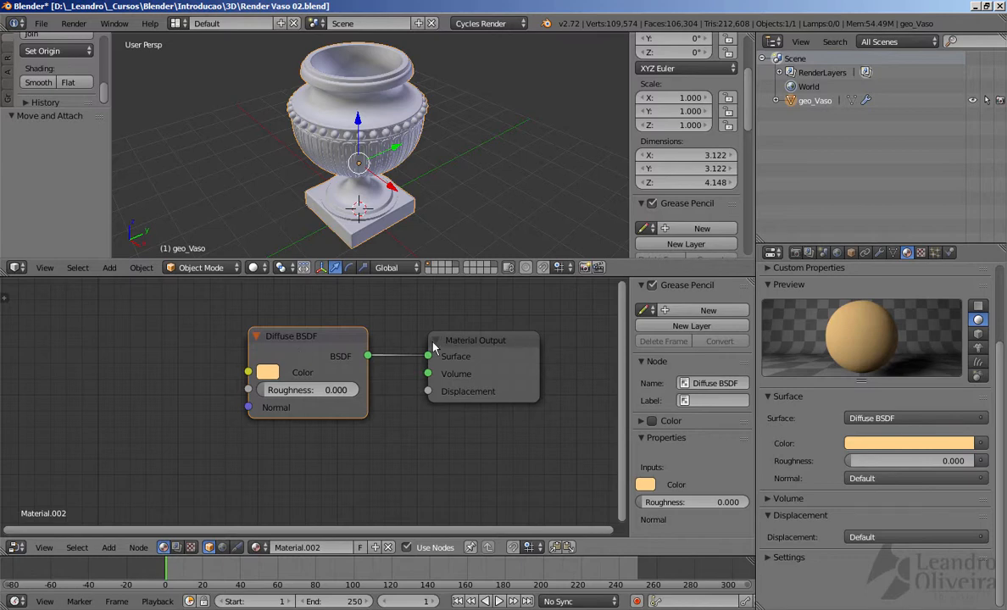
Shift the Material Output and Diffuse BSDF nodes over to free space in front of the Diffuse BSDF node
{"action": "left_click_drag", "start_coordinate": [470, 343], "coordinate": [517, 346]}
{"action": "left_click_drag", "start_coordinate": [338, 344], "coordinate": [390, 349]}
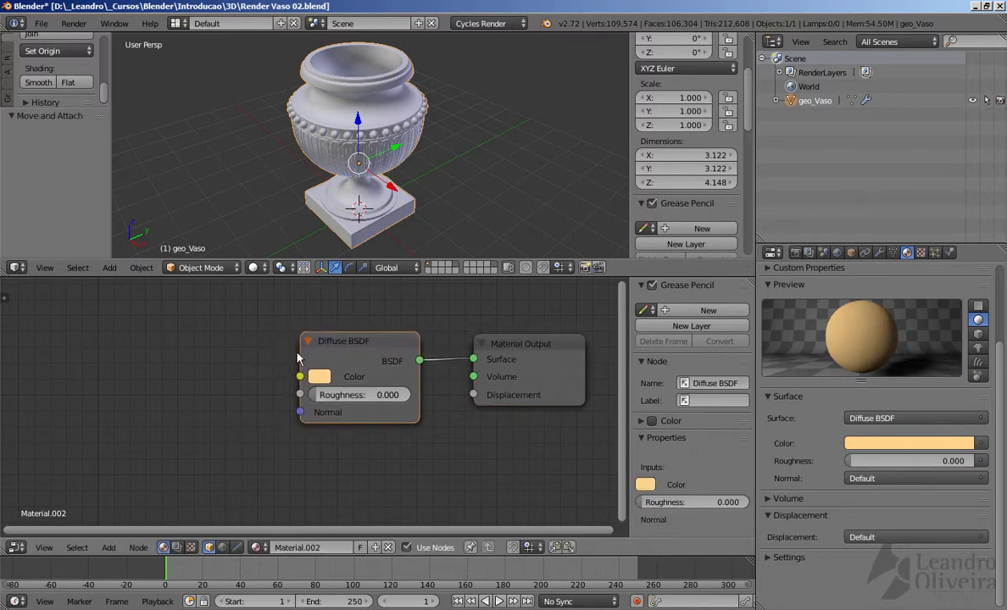
Assign an Image Texture to the Diffuse BSDF color from the material's surface settings and space its node apart from the shader
{"action": "left_click", "coordinate": [981, 445]}
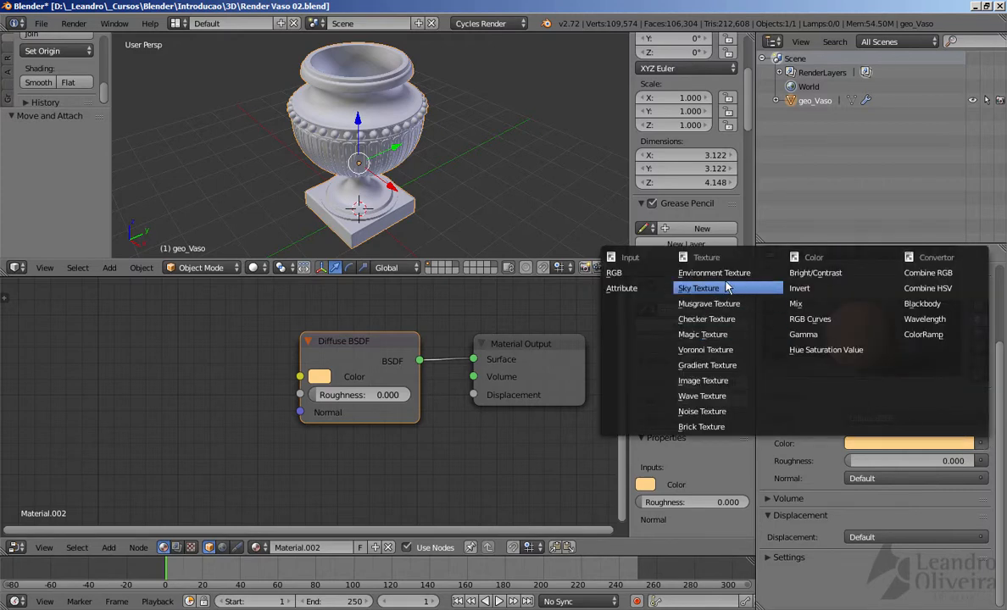
{"action": "left_click", "coordinate": [709, 382]}
{"action": "left_click_drag", "start_coordinate": [200, 350], "coordinate": [171, 342]}
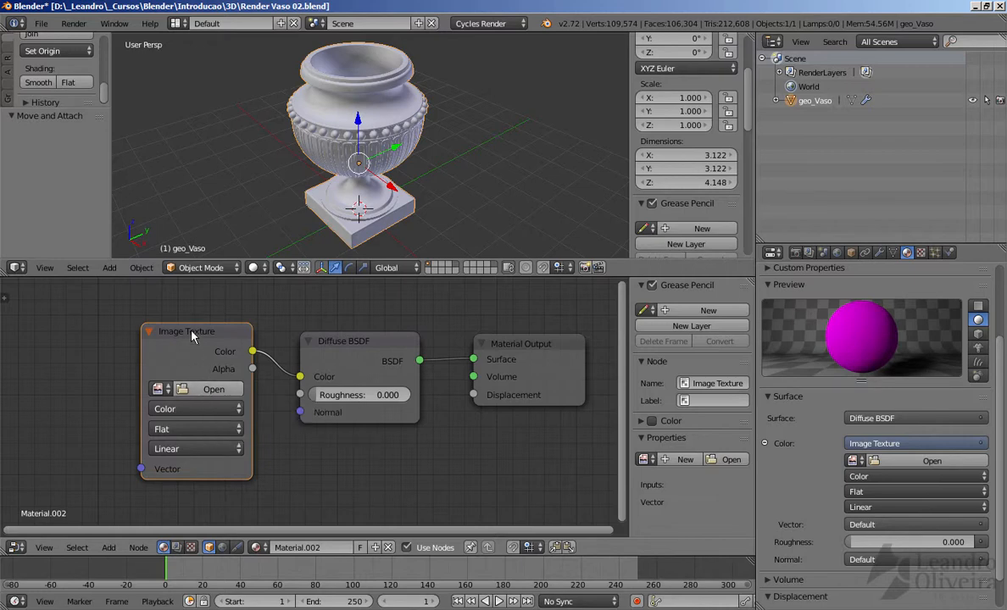
{"action": "mouse_move", "coordinate": [191, 337]}
{"action": "left_mouse_down"}
{"action": "mouse_move", "coordinate": [161, 336]}
{"action": "mouse_move", "coordinate": [173, 335]}
{"action": "left_mouse_up"}
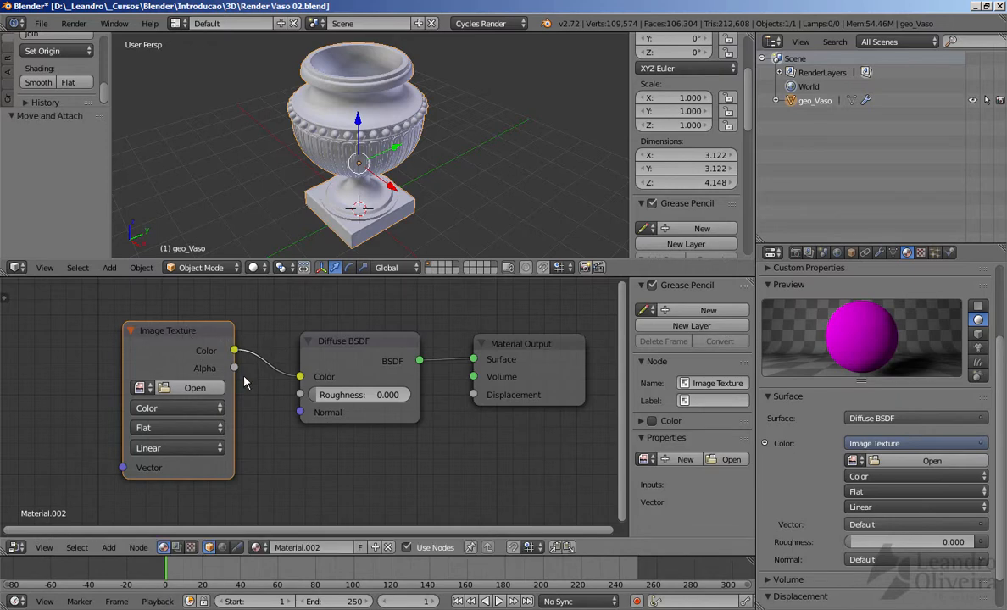
Delete the Image Texture node from the material's node tree
{"action": "scroll", "coordinate": [244, 383], "scroll_direction": "down", "scroll_amount": 2}
{"action": "left_click", "coordinate": [206, 356]}
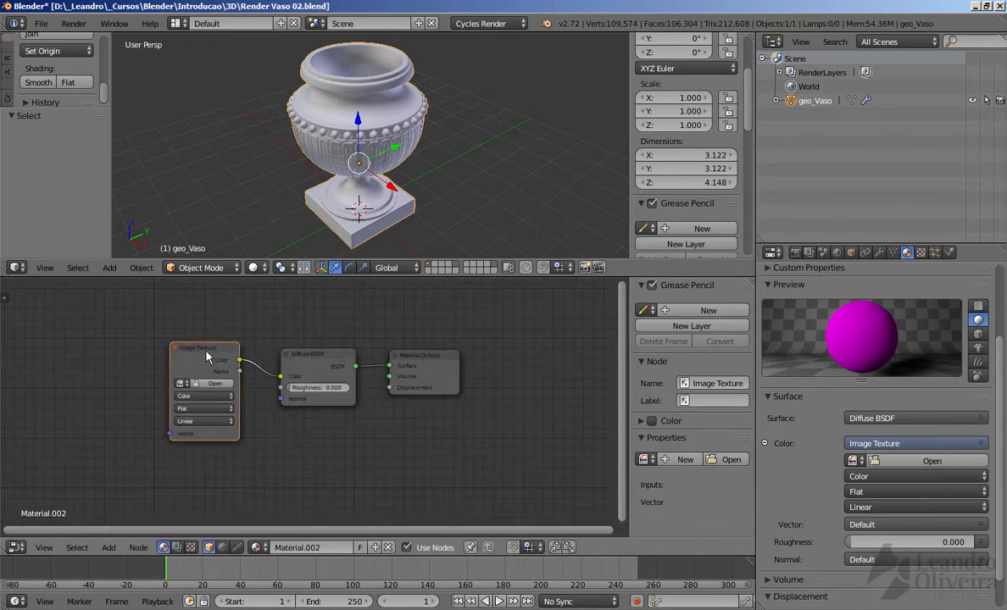
{"action": "key", "text": "x"}
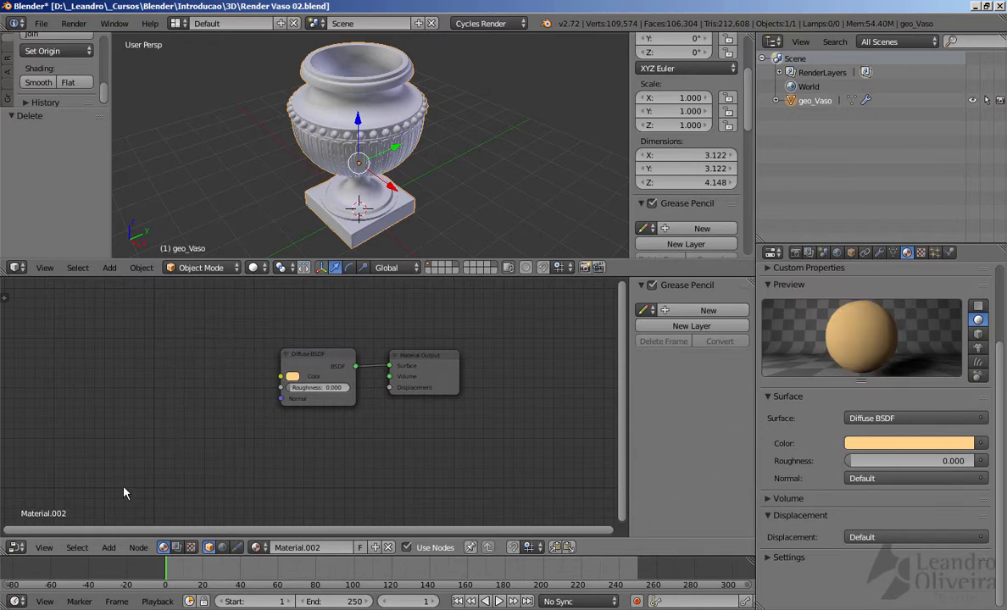
Add an Image Texture node beside the Diffuse BSDF and link its Color output to the shader's Color input
{"action": "left_click", "coordinate": [108, 548]}
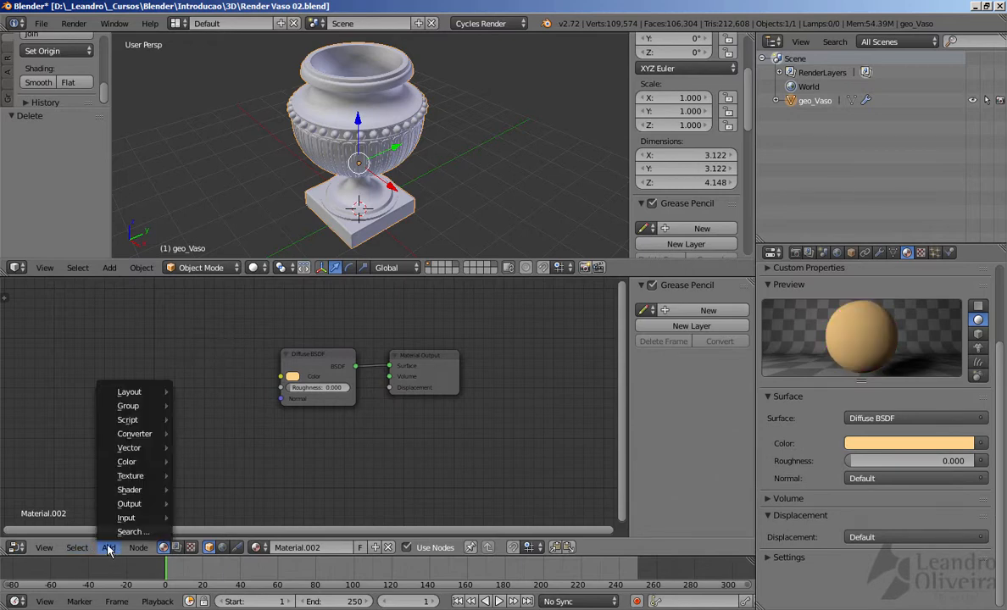
{"action": "mouse_move", "coordinate": [131, 480]}
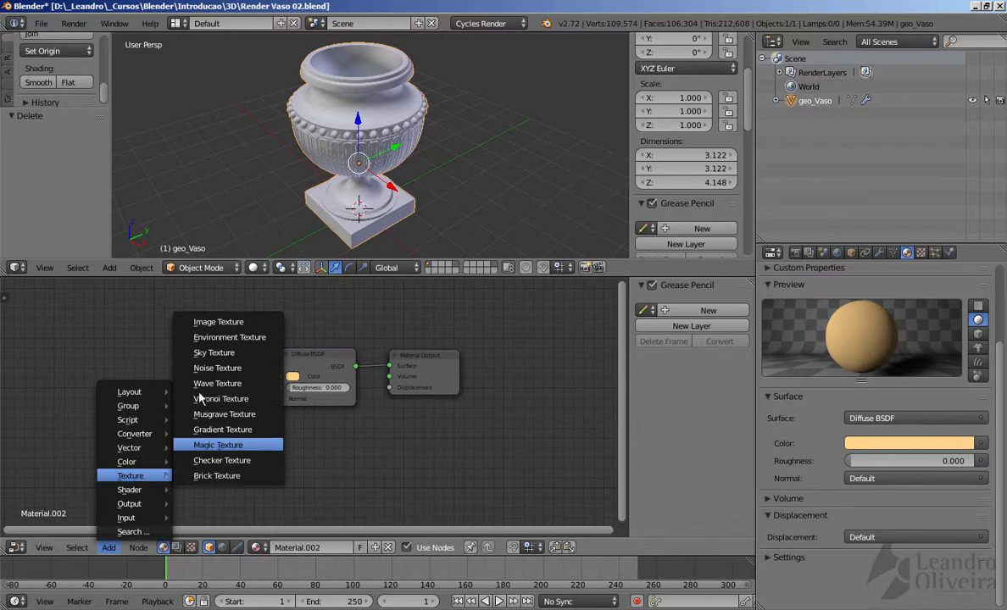
{"action": "left_click", "coordinate": [198, 324]}
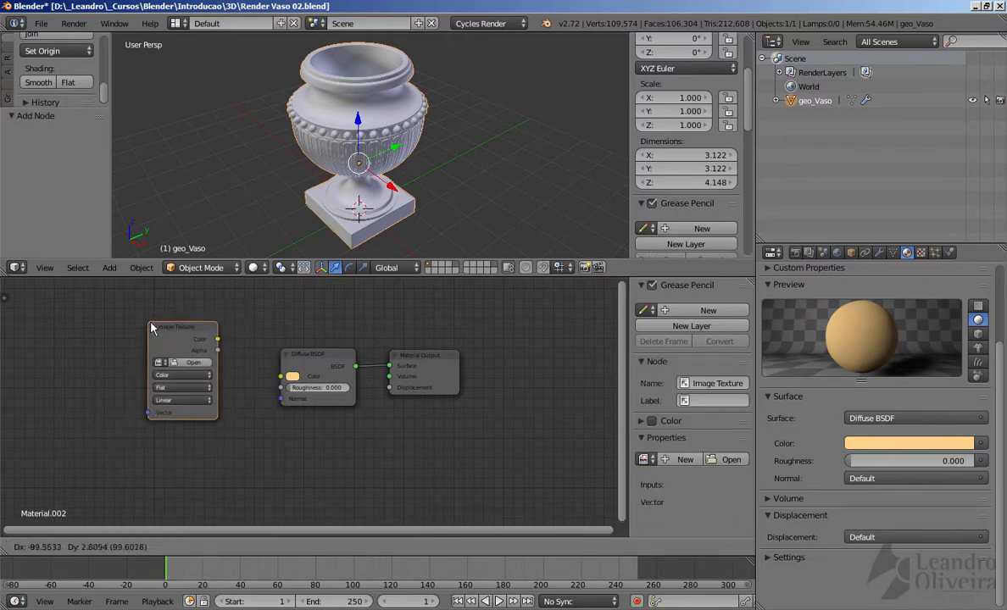
{"action": "left_click", "coordinate": [199, 341]}
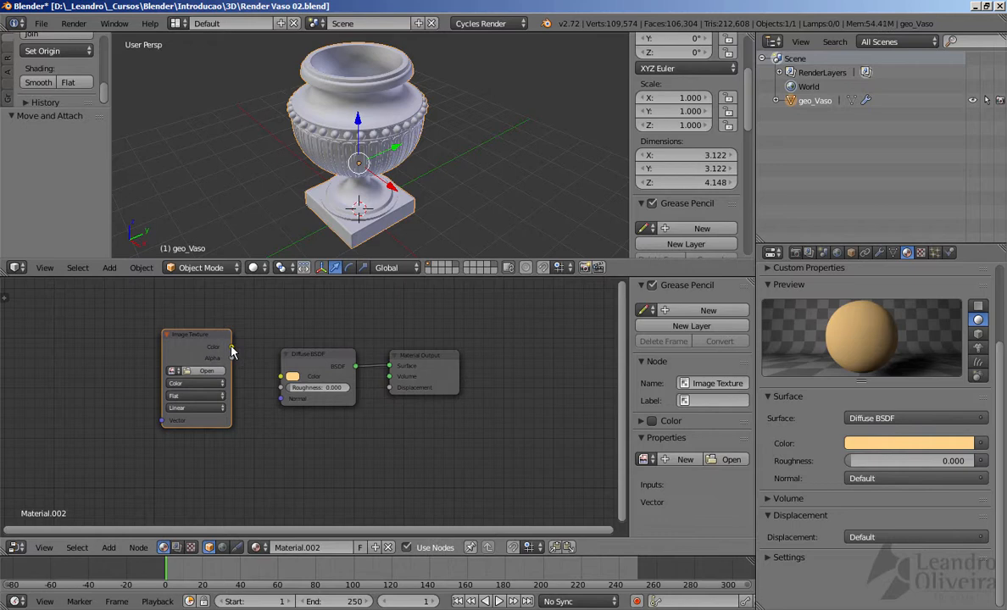
{"action": "left_click", "coordinate": [233, 352]}
{"action": "left_click_drag", "start_coordinate": [231, 347], "coordinate": [280, 380]}
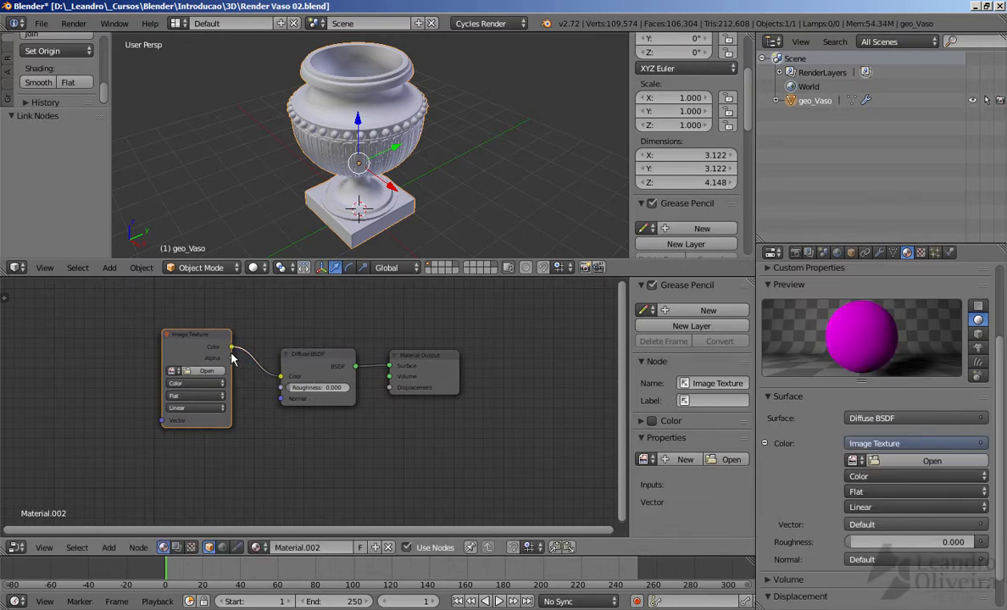
{"action": "left_click_drag", "start_coordinate": [199, 337], "coordinate": [215, 351]}
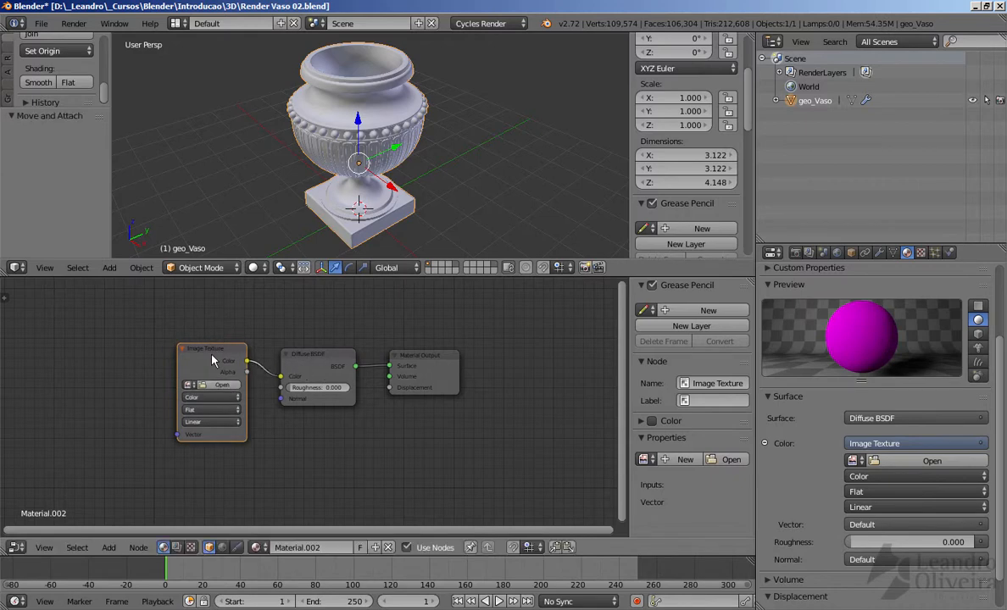
{"action": "left_click", "coordinate": [208, 361]}
{"action": "key", "text": "shift+a"}
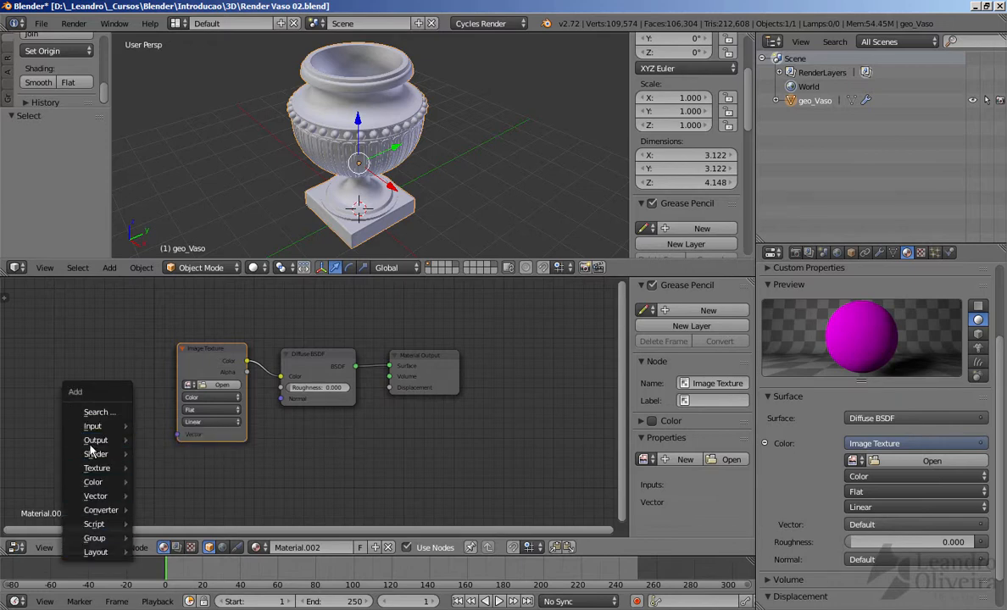
{"action": "key", "text": "Escape"}
{"action": "left_click", "coordinate": [109, 547]}
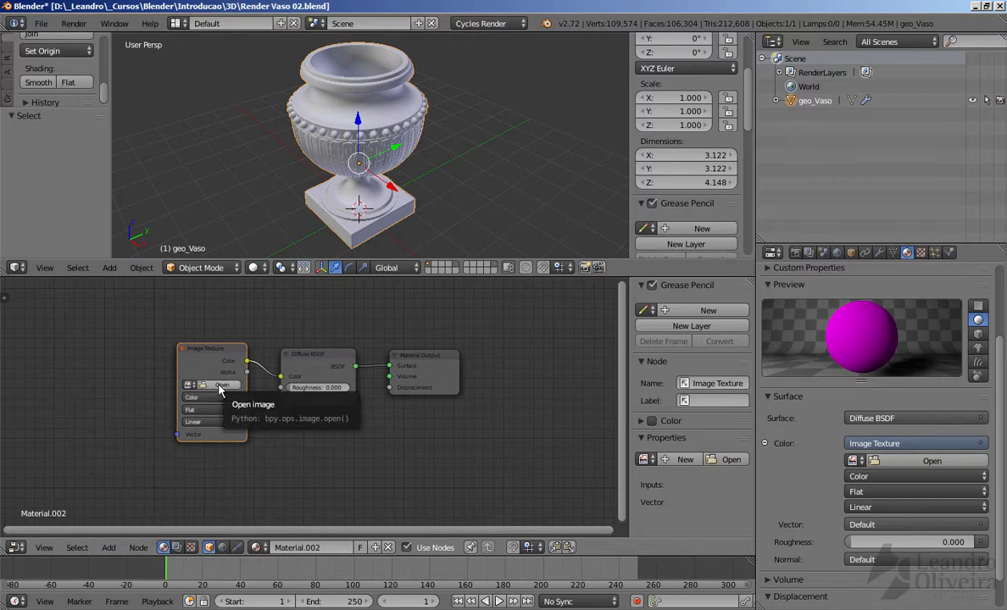
Load the image ConcreteBare0022_3_M.jpg into the Image Texture
{"action": "left_click", "coordinate": [929, 461]}
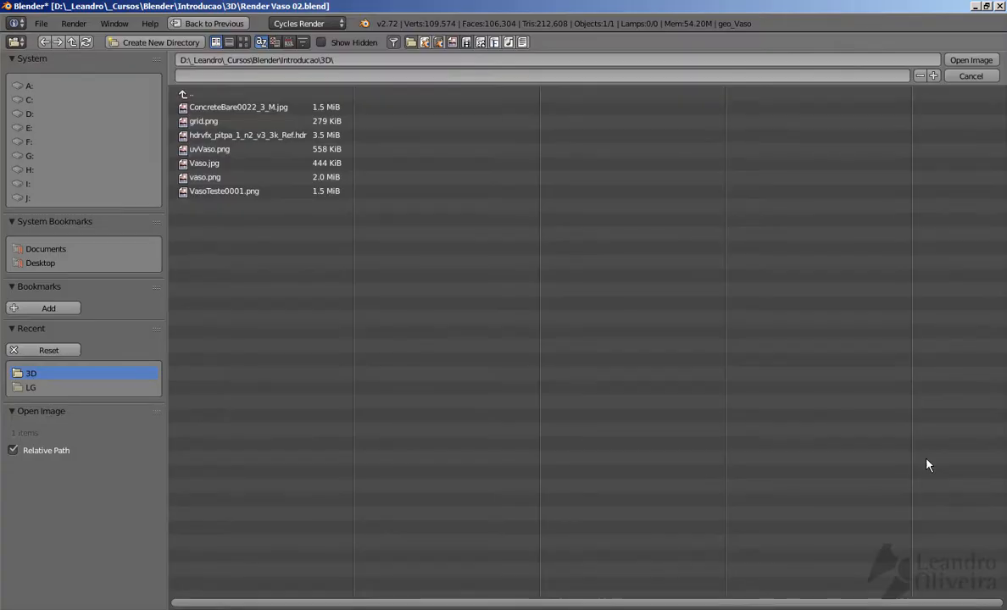
{"action": "left_click", "coordinate": [226, 108]}
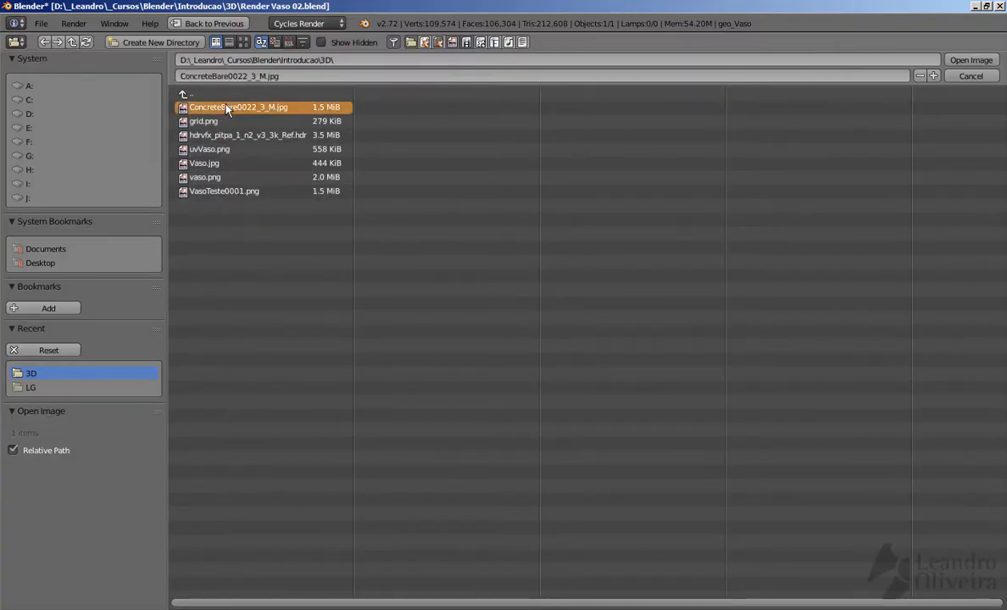
{"action": "left_click", "coordinate": [968, 60]}
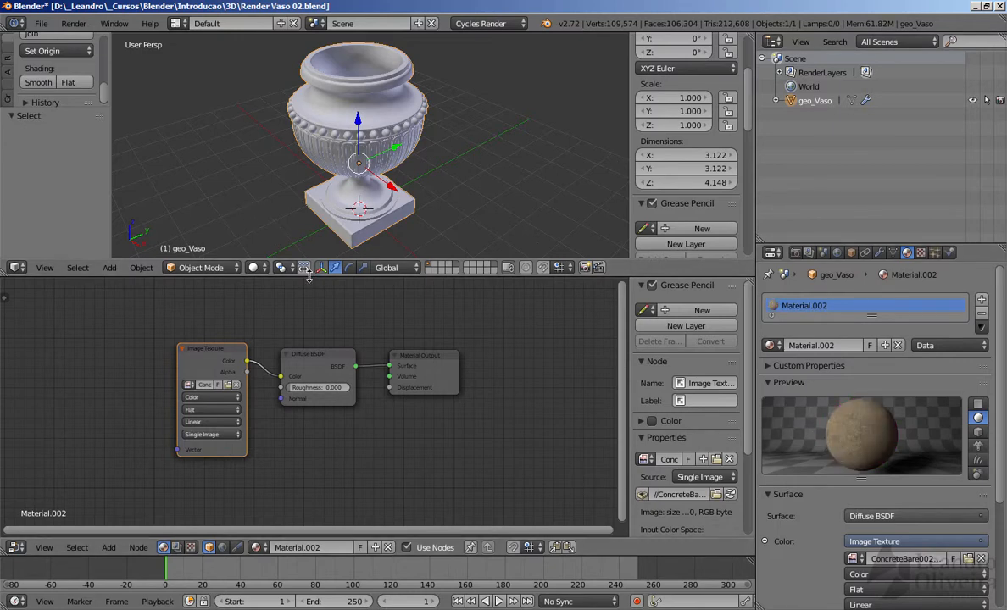
Enlarge the 3D view and preview the textured vase with Rendered shading
{"action": "left_click_drag", "start_coordinate": [311, 282], "coordinate": [313, 332]}
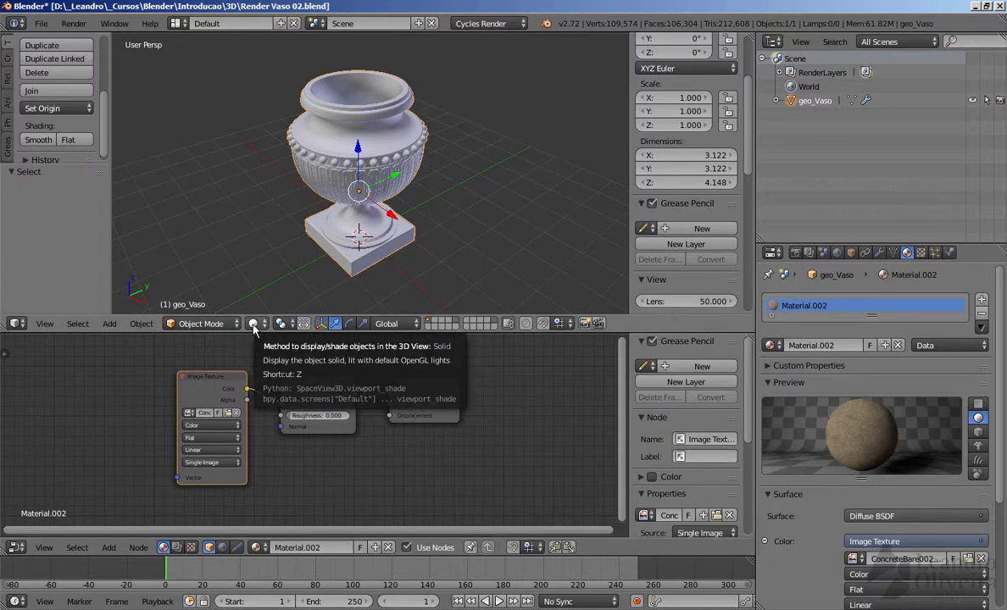
{"action": "key", "text": "shift+z"}
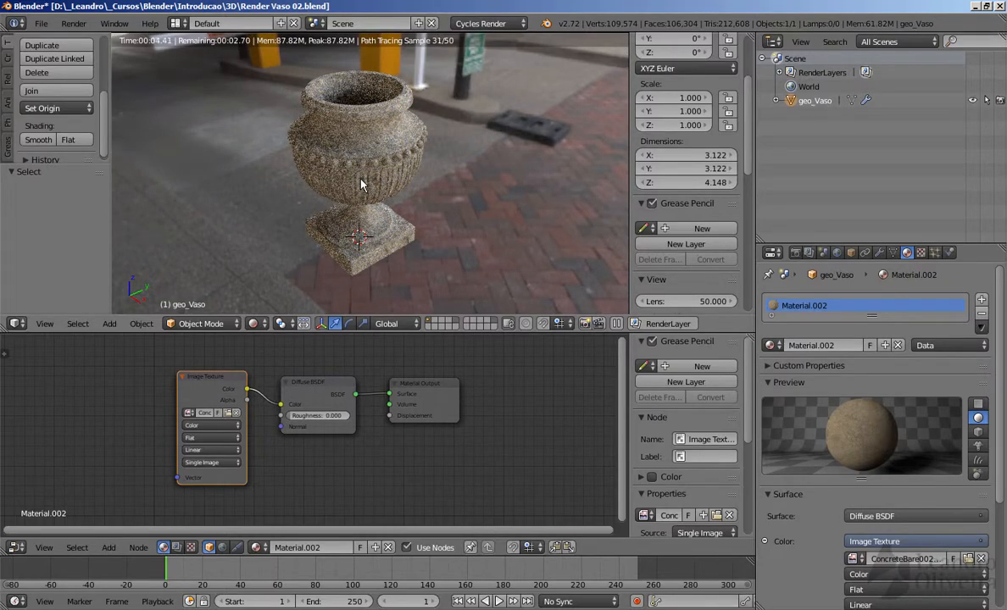
{"action": "middle_click_drag", "start_coordinate": [366, 175], "coordinate": [373, 179]}
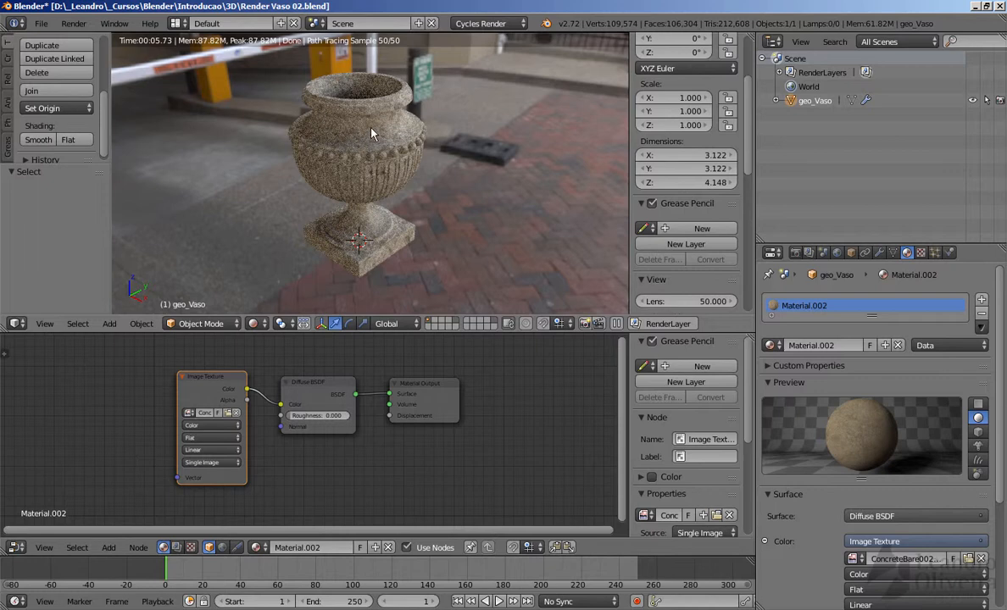
Leave the rendered preview and set the 3D view's shading to Material
{"action": "key", "text": "shift+z"}
{"action": "left_click", "coordinate": [254, 323]}
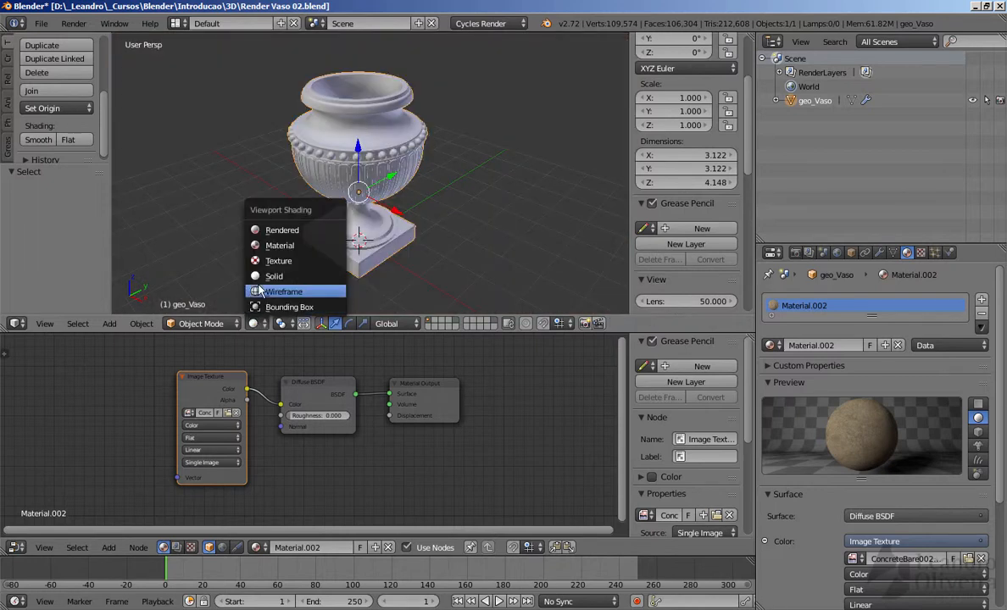
{"action": "left_click", "coordinate": [263, 246]}
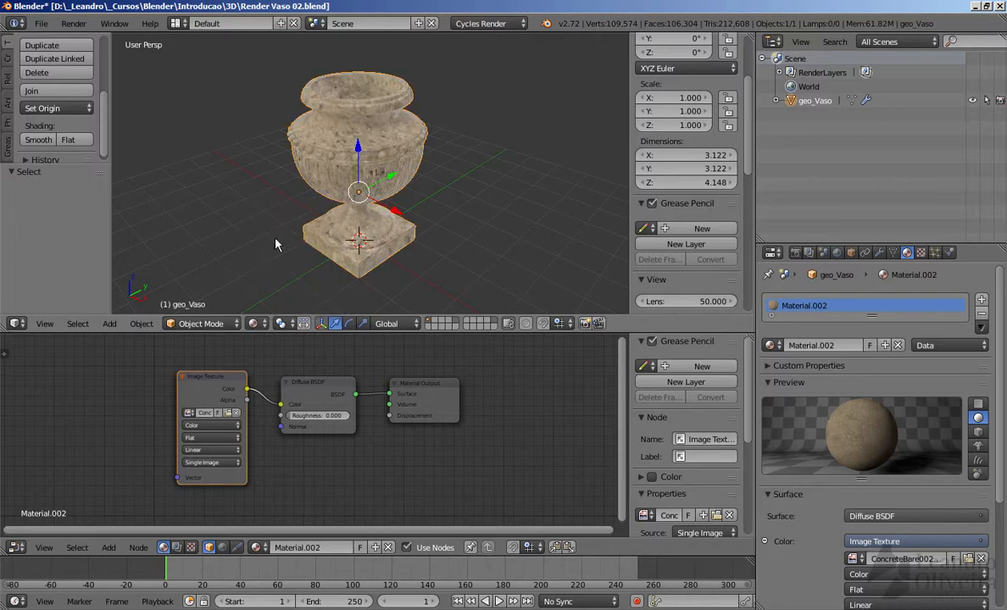
Examine how the concrete texture maps onto the vase's rim, body and row of beads up close
{"action": "scroll", "coordinate": [399, 131], "scroll_direction": "up", "scroll_amount": 4}
{"action": "middle_click_drag", "start_coordinate": [399, 131], "coordinate": [307, 175]}
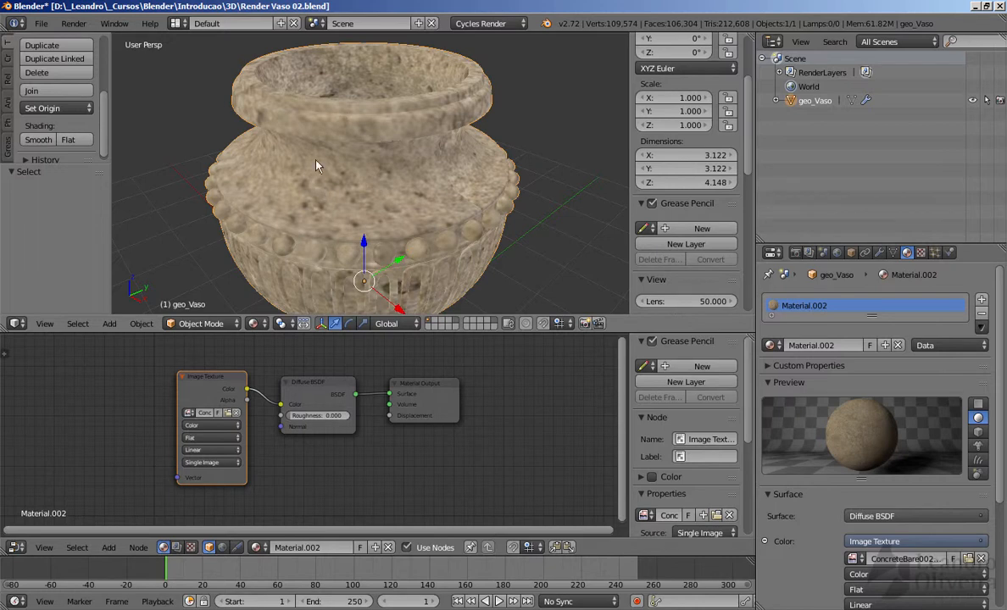
{"action": "middle_click_drag", "start_coordinate": [351, 214], "coordinate": [352, 175]}
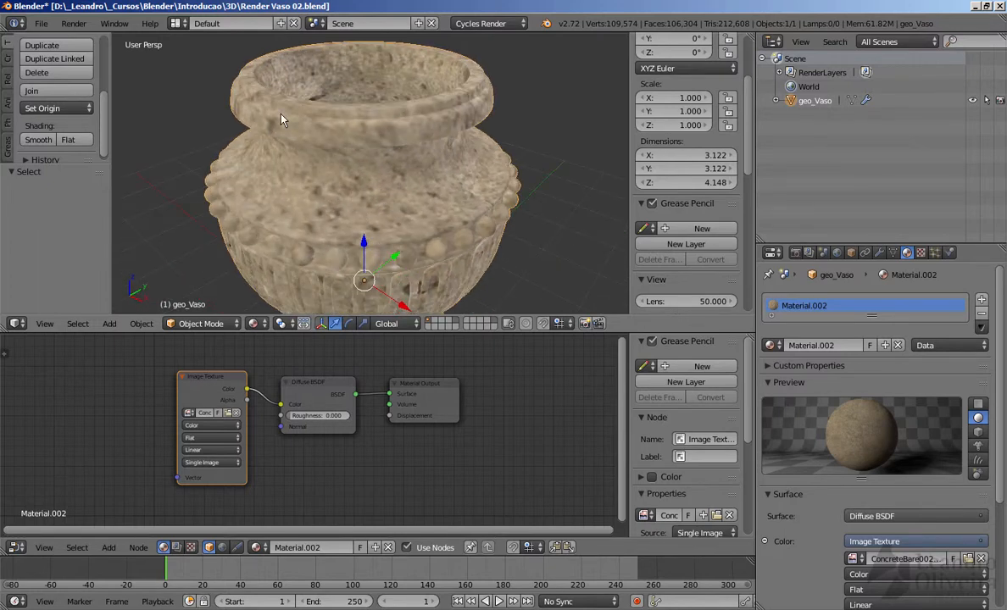
{"action": "middle_click_drag", "start_coordinate": [376, 204], "coordinate": [378, 176]}
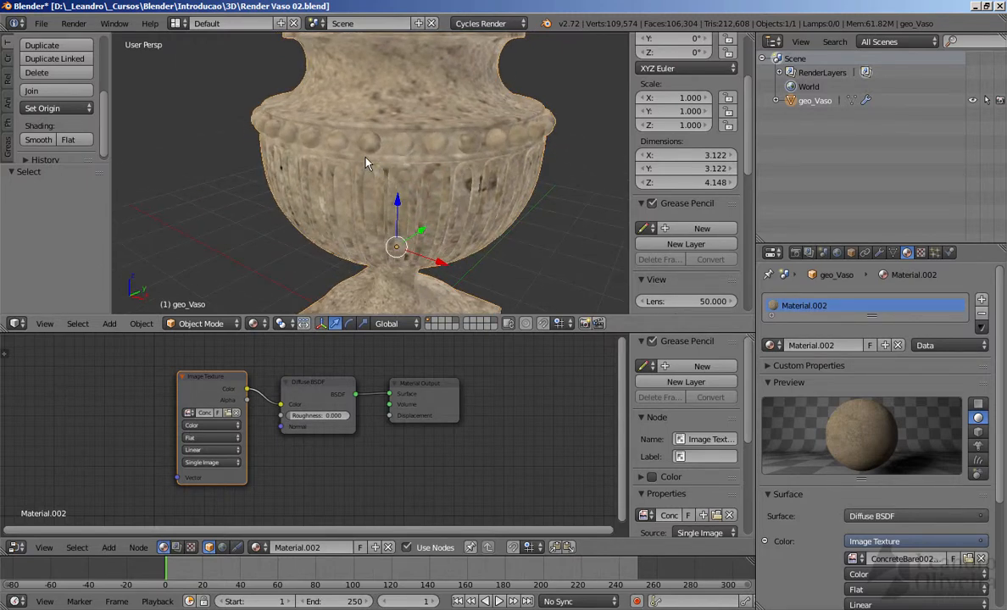
{"action": "scroll", "coordinate": [380, 159], "scroll_direction": "up", "scroll_amount": 5}
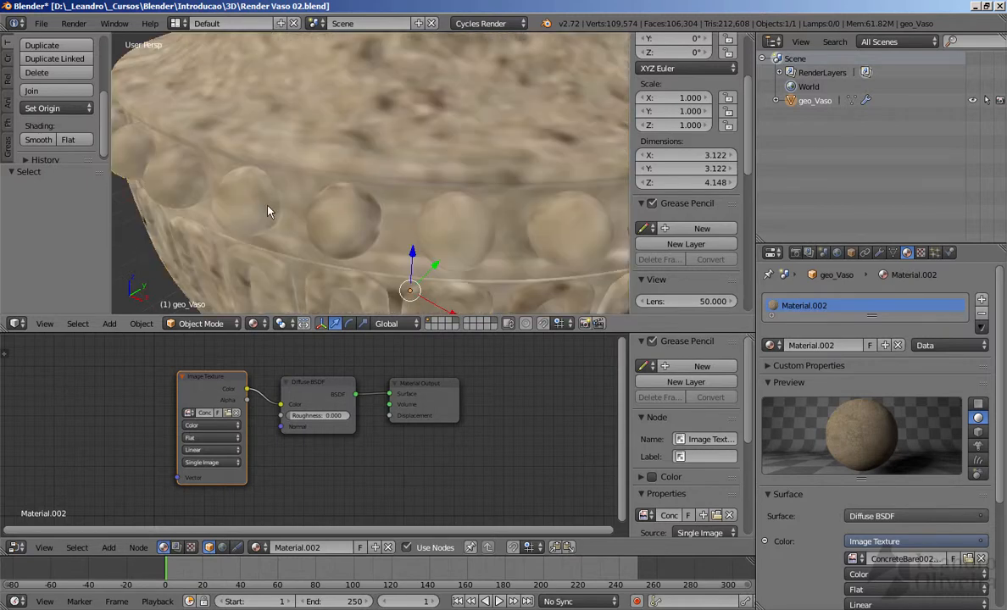
{"action": "scroll", "coordinate": [366, 205], "scroll_direction": "down", "scroll_amount": 7}
{"action": "middle_click_drag", "start_coordinate": [428, 193], "coordinate": [490, 164], "text": "shift"}
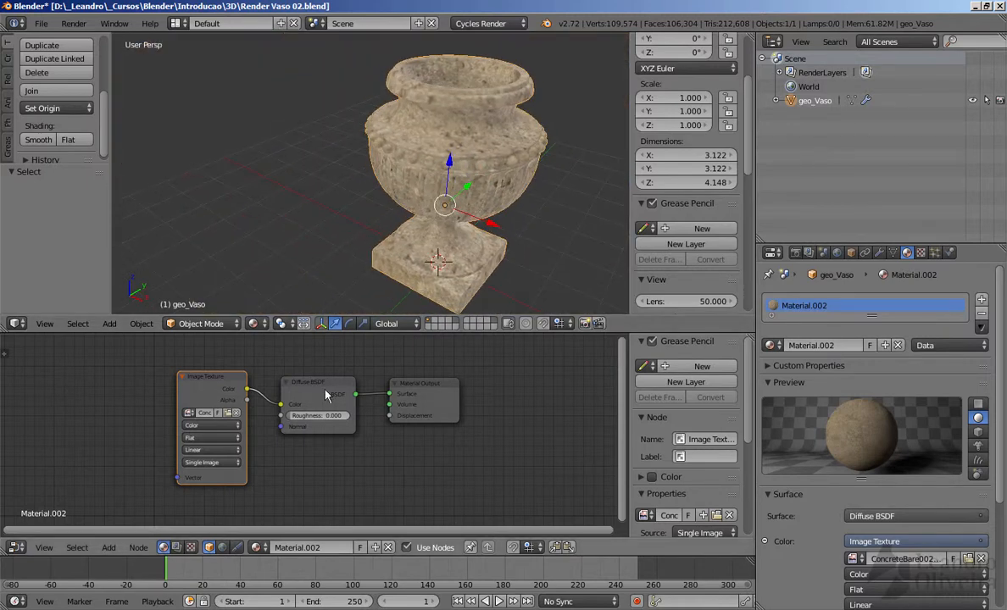
Rearrange the Material Output, Diffuse BSDF and Image Texture nodes to leave free space ahead of the Image Texture
{"action": "left_click_drag", "start_coordinate": [410, 389], "coordinate": [478, 388]}
{"action": "left_click_drag", "start_coordinate": [308, 394], "coordinate": [366, 394]}
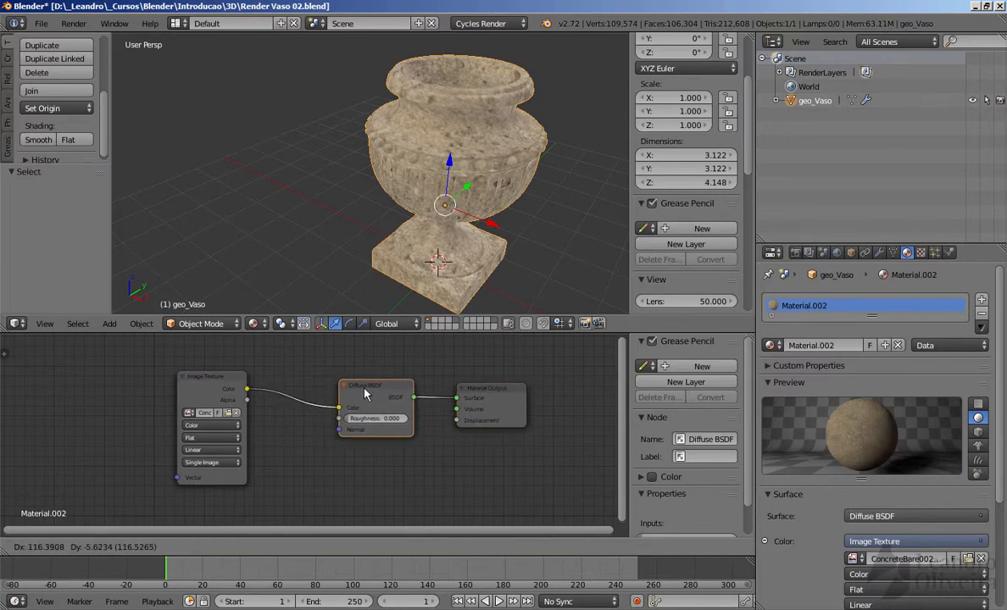
{"action": "left_click_drag", "start_coordinate": [210, 383], "coordinate": [253, 389]}
{"action": "middle_click_drag", "start_coordinate": [253, 401], "coordinate": [423, 397]}
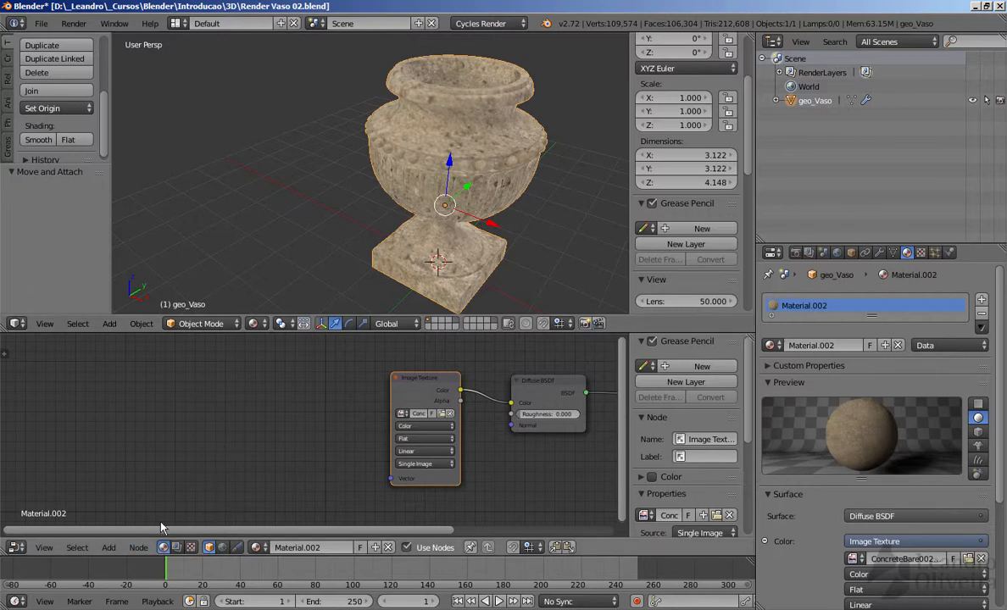
Add a Texture Coordinate input node and place it well ahead of the Image Texture node
{"action": "left_click", "coordinate": [109, 549]}
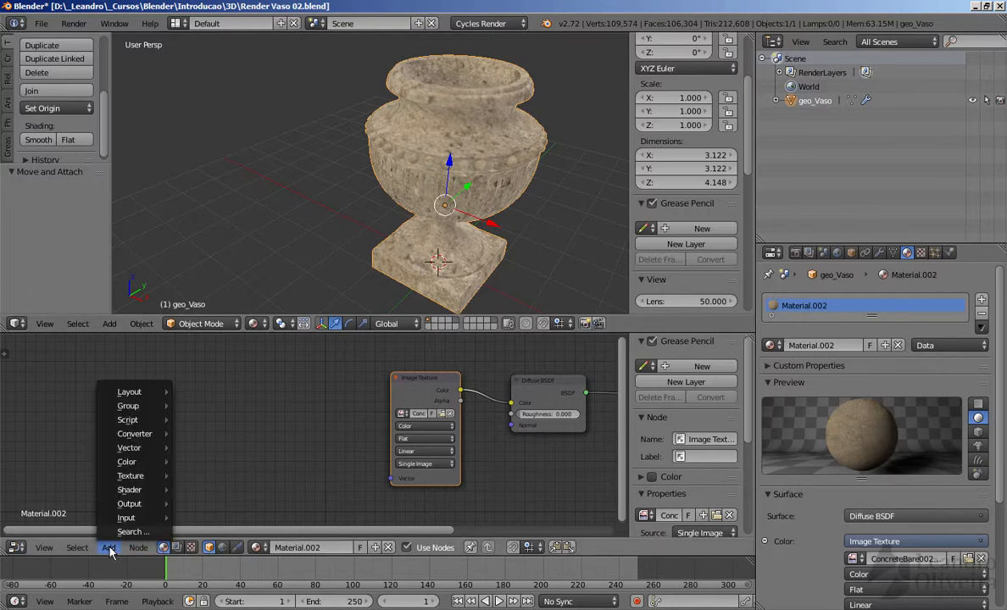
{"action": "mouse_move", "coordinate": [128, 519]}
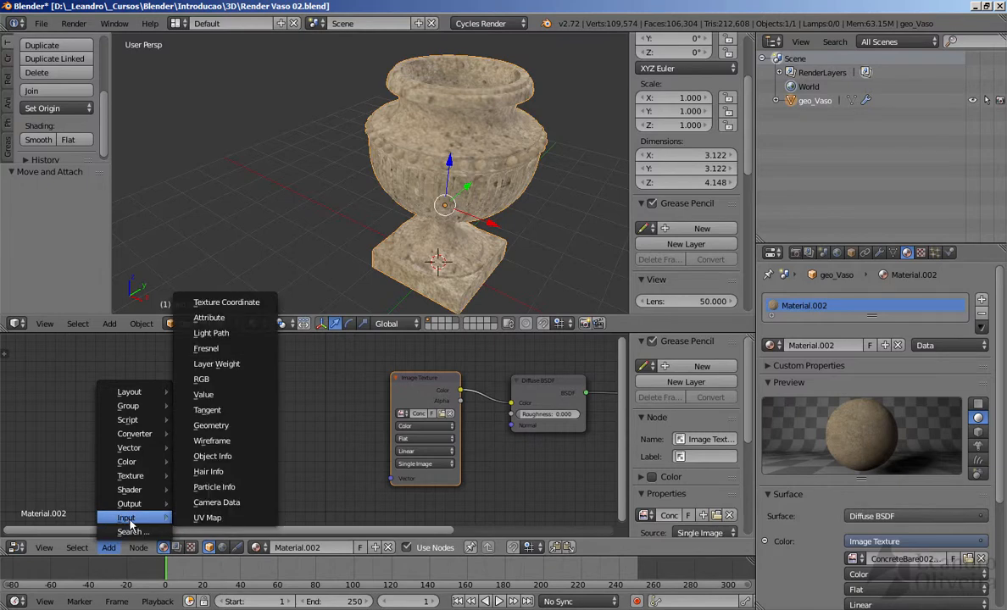
{"action": "left_click", "coordinate": [223, 305]}
{"action": "left_click", "coordinate": [108, 383]}
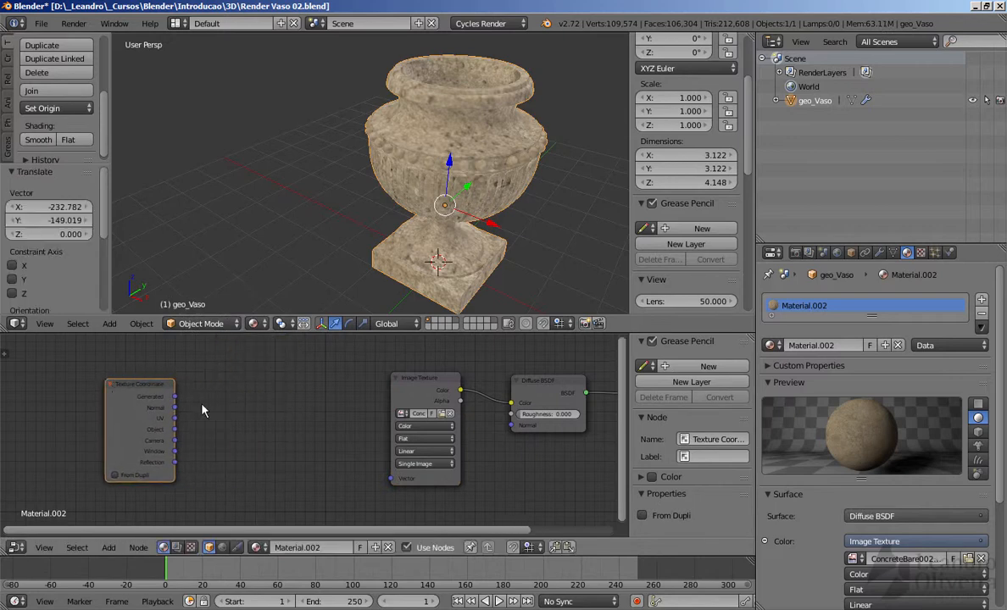
Add a Mapping vector node and position it between the Texture Coordinate and Image Texture nodes
{"action": "key", "text": "shift+a"}
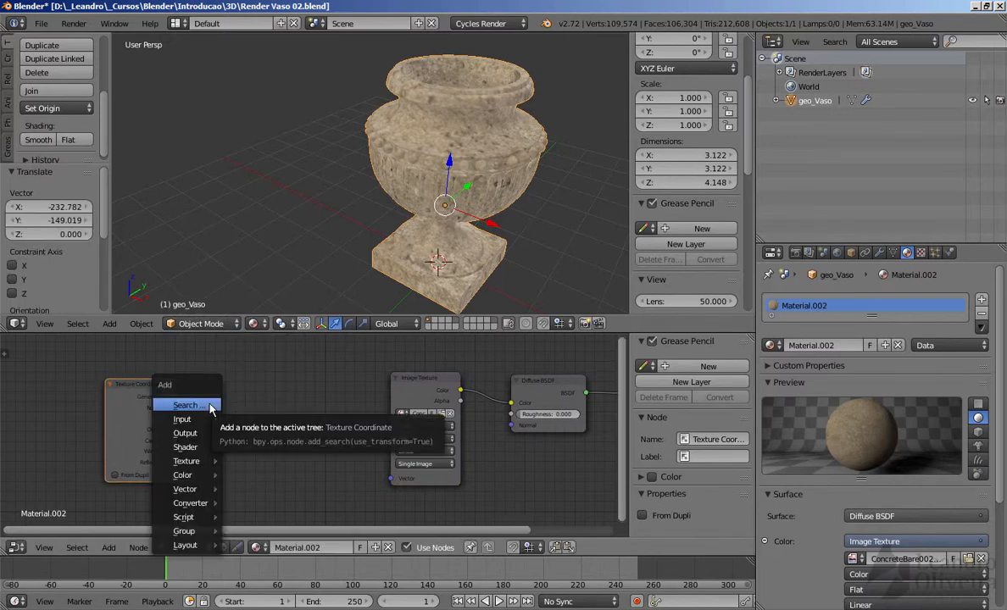
{"action": "mouse_move", "coordinate": [193, 489]}
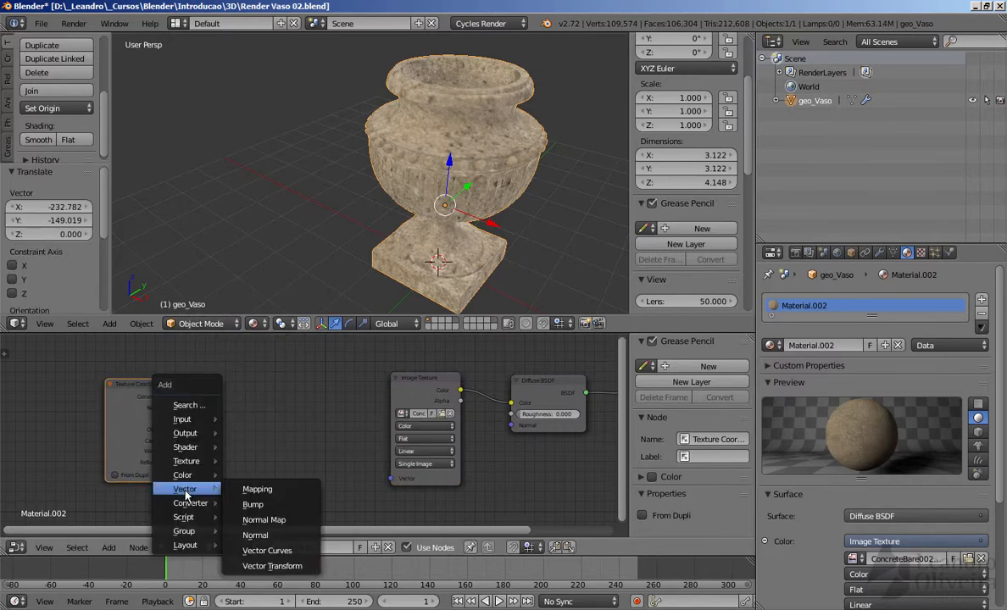
{"action": "left_click", "coordinate": [258, 496]}
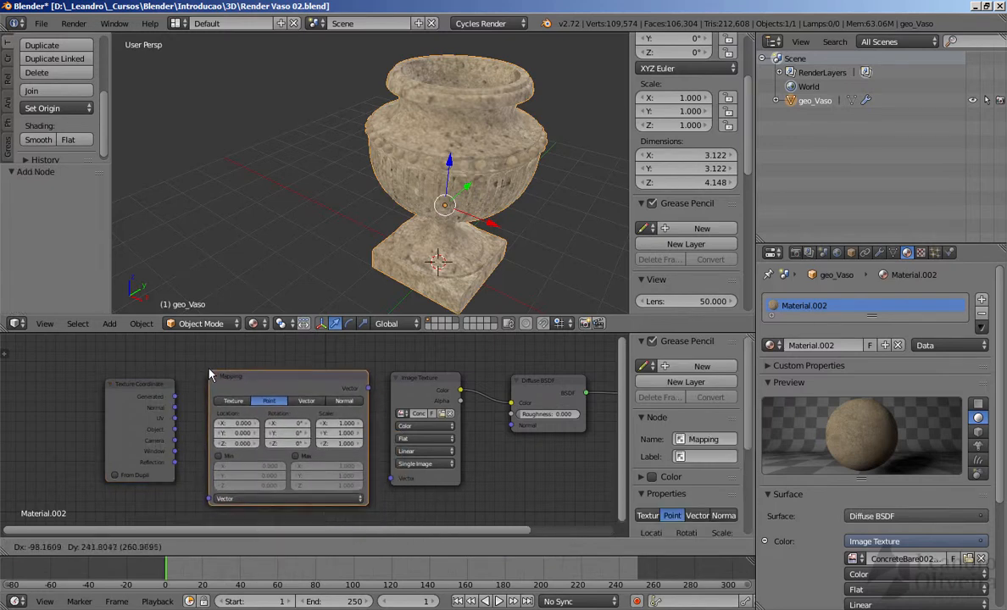
{"action": "left_click", "coordinate": [204, 371]}
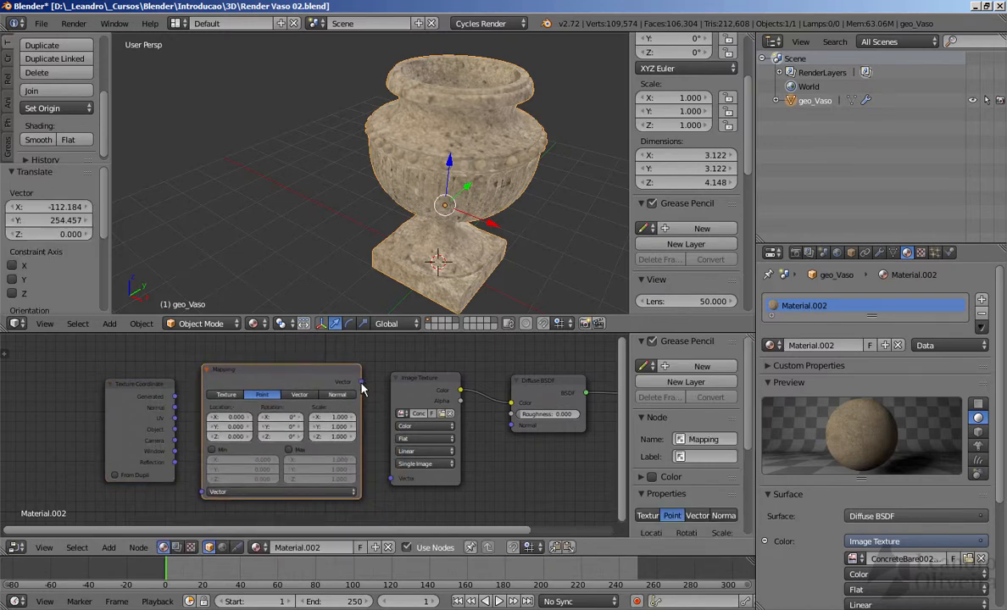
{"action": "left_click", "coordinate": [257, 378]}
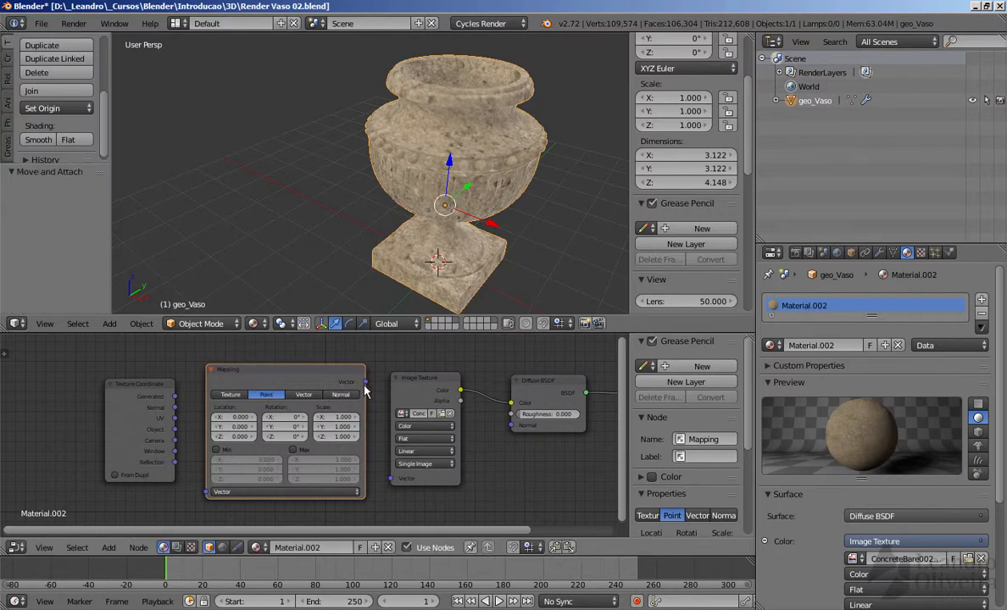
Link the Mapping node's output to the Image Texture's Vector input and the Texture Coordinate's UV output to the Mapping's Vector input
{"action": "left_click_drag", "start_coordinate": [363, 383], "coordinate": [390, 479]}
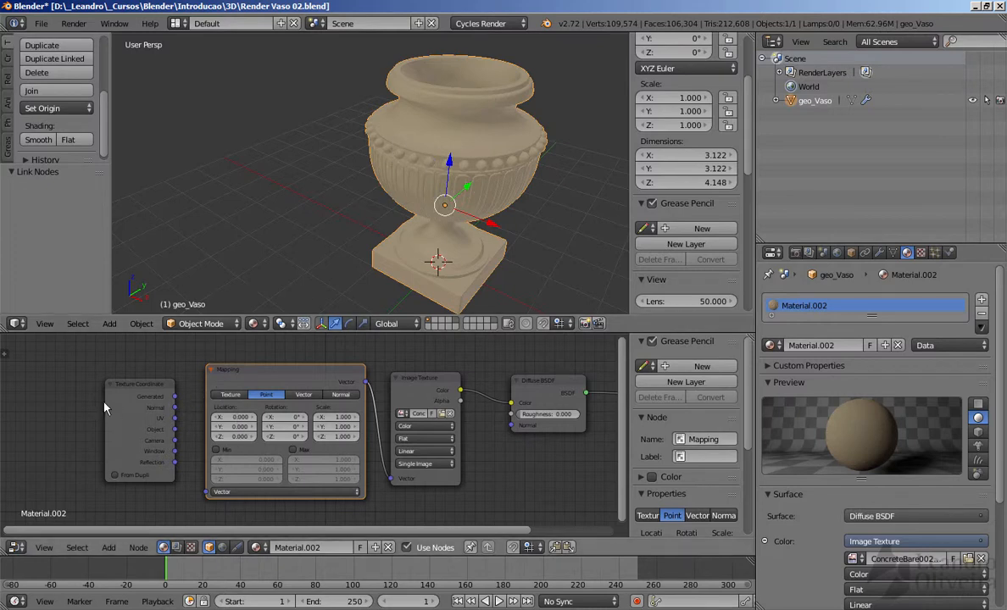
{"action": "mouse_move", "coordinate": [134, 389]}
{"action": "left_mouse_down"}
{"action": "mouse_move", "coordinate": [102, 388]}
{"action": "mouse_move", "coordinate": [136, 389]}
{"action": "left_mouse_up"}
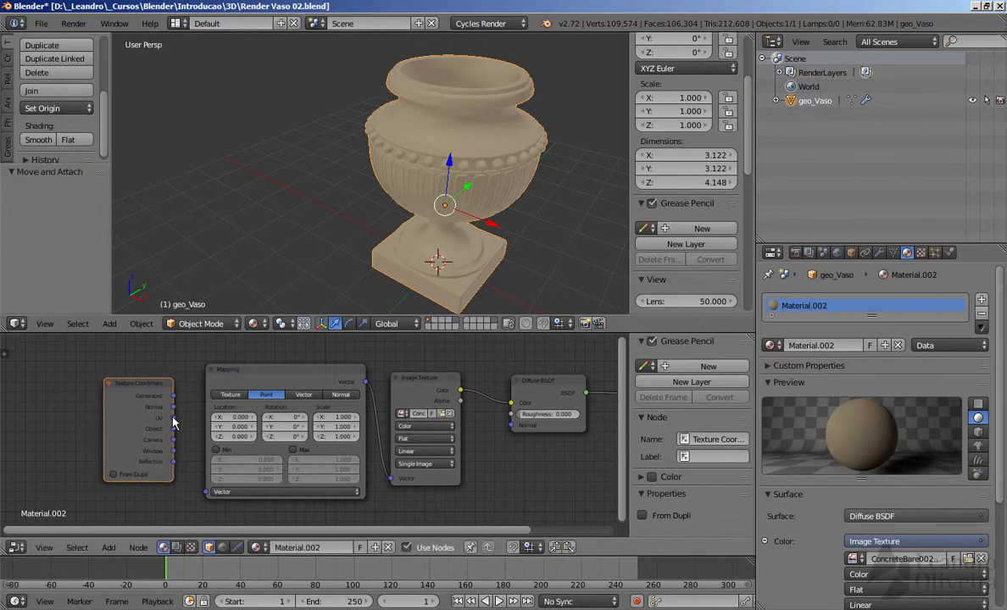
{"action": "left_click_drag", "start_coordinate": [174, 419], "coordinate": [203, 498]}
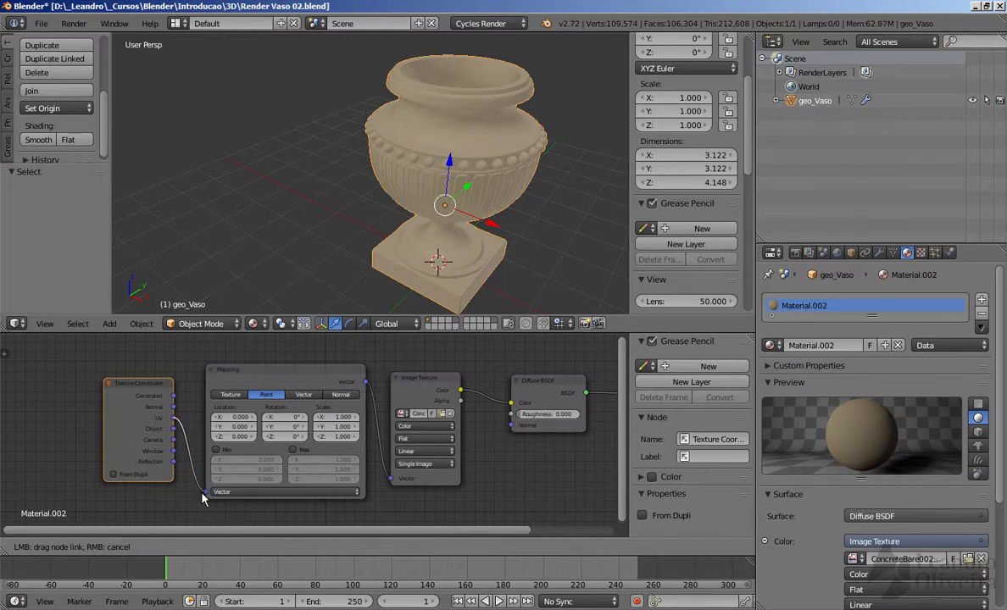
{"action": "left_click_drag", "start_coordinate": [203, 495], "coordinate": [204, 494]}
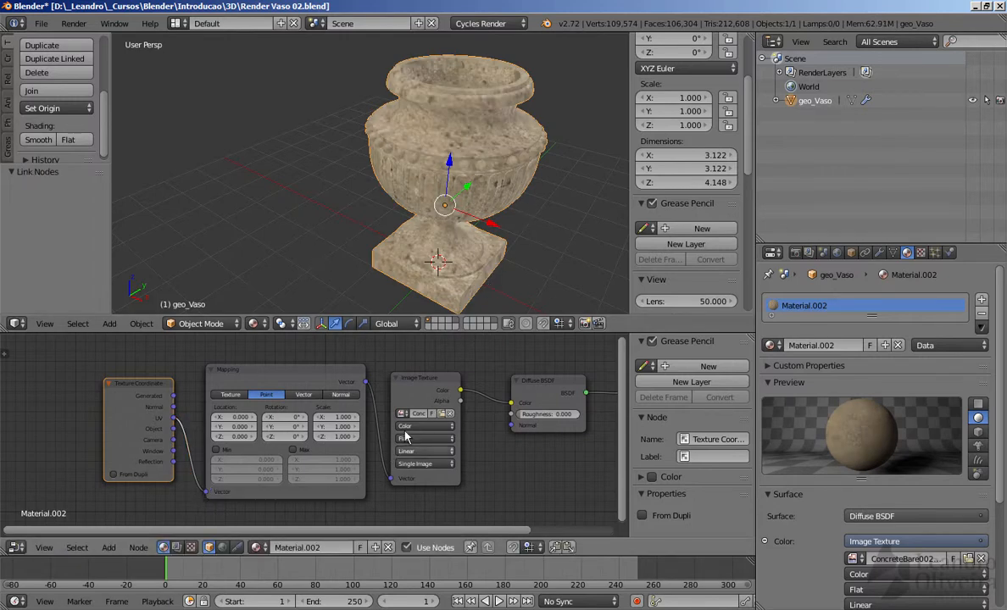
Set the Mapping node's scale to 3 on X, Y and Z
{"action": "scroll", "coordinate": [357, 411], "scroll_direction": "up", "scroll_amount": 2}
{"action": "scroll", "coordinate": [357, 412], "scroll_direction": "up", "scroll_amount": 2}
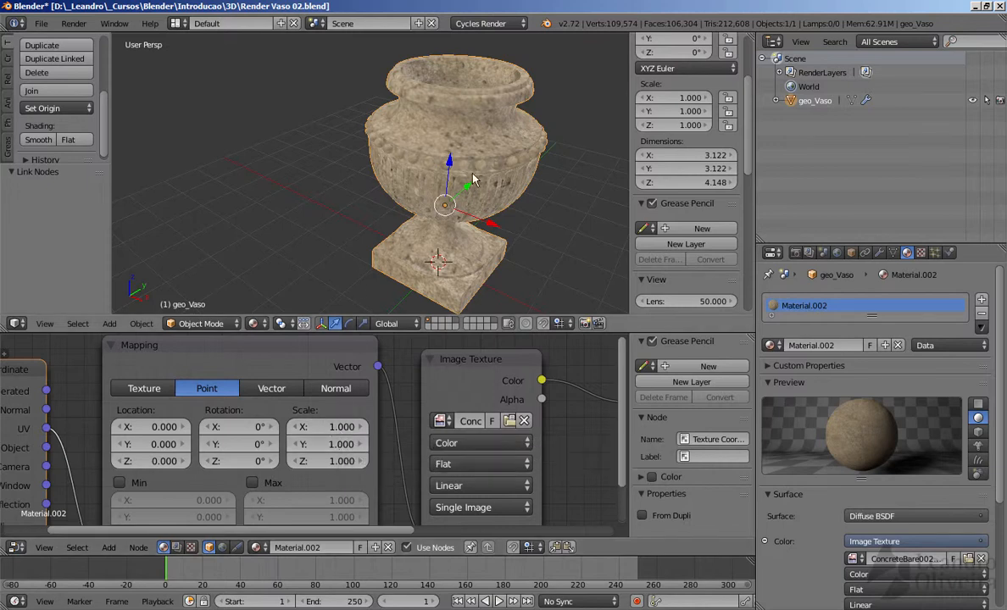
{"action": "left_click", "coordinate": [344, 430]}
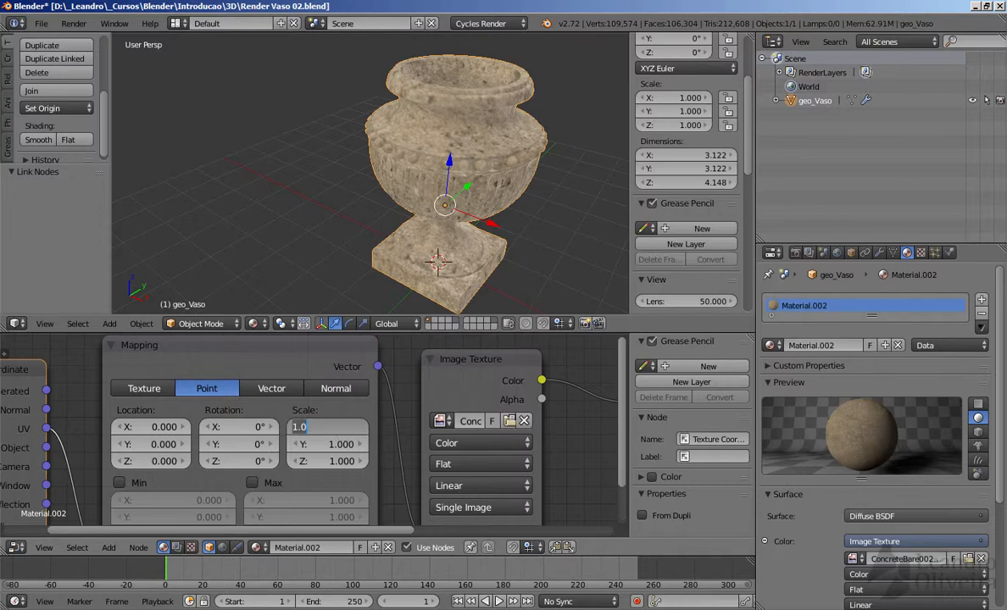
{"action": "type", "text": "3"}
{"action": "key", "text": "Tab"}
{"action": "type", "text": "3"}
{"action": "key", "text": "Tab"}
{"action": "type", "text": "3"}
{"action": "key", "text": "Tab"}
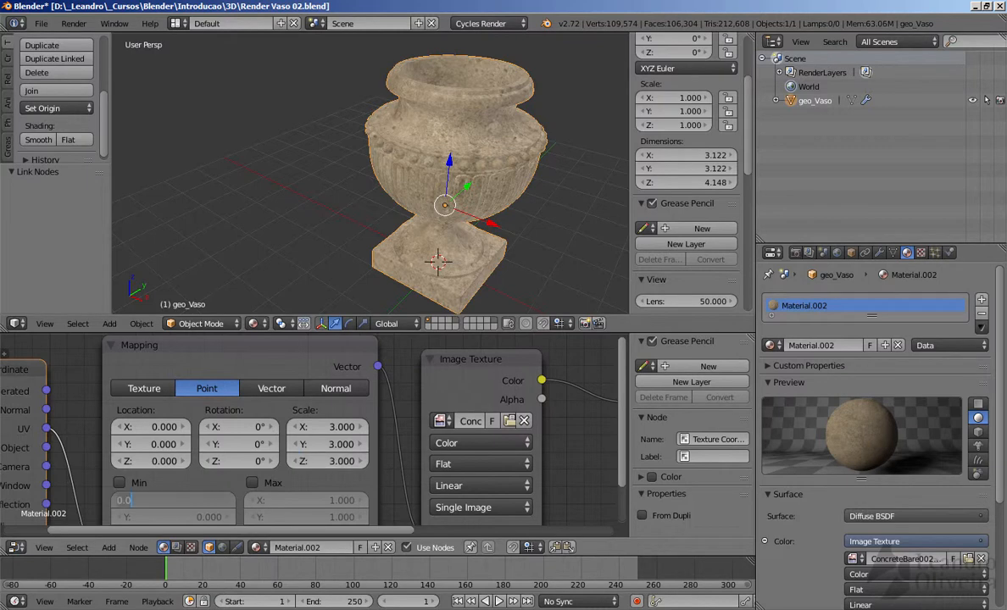
{"action": "key", "text": "Escape"}
Examine the rescaled concrete texture up close on the vase's body and row of beads
{"action": "scroll", "coordinate": [458, 207], "scroll_direction": "up", "scroll_amount": 3}
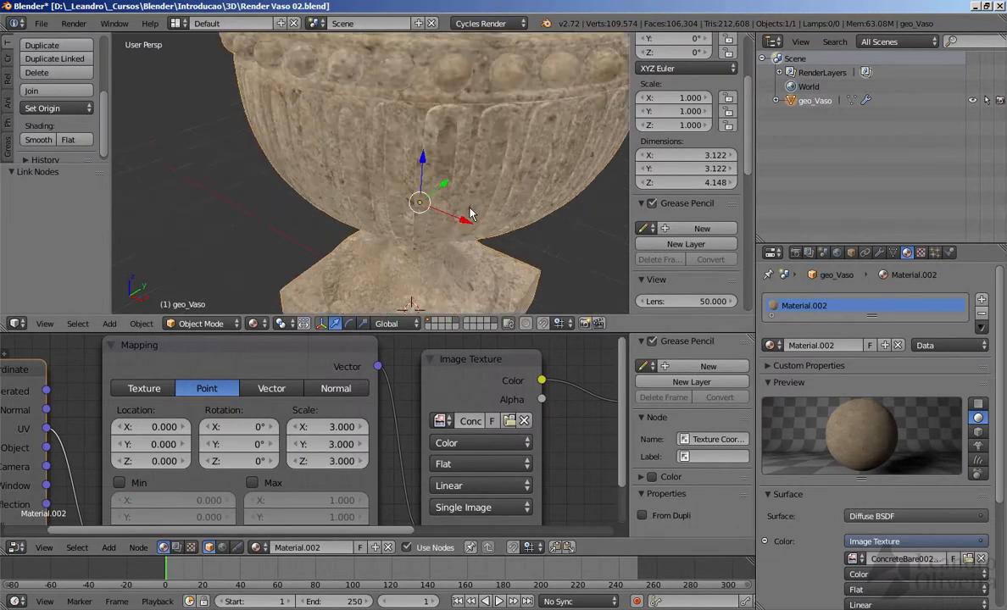
{"action": "scroll", "coordinate": [407, 174], "scroll_direction": "up", "scroll_amount": 3}
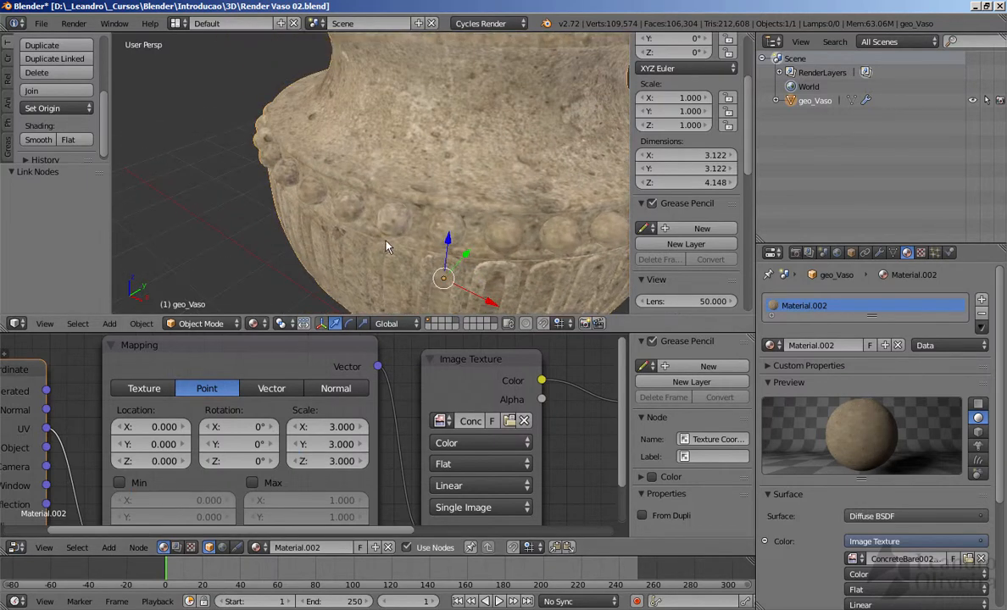
{"action": "middle_click_drag", "start_coordinate": [317, 187], "coordinate": [350, 192]}
{"action": "scroll", "coordinate": [441, 183], "scroll_direction": "down", "scroll_amount": 6}
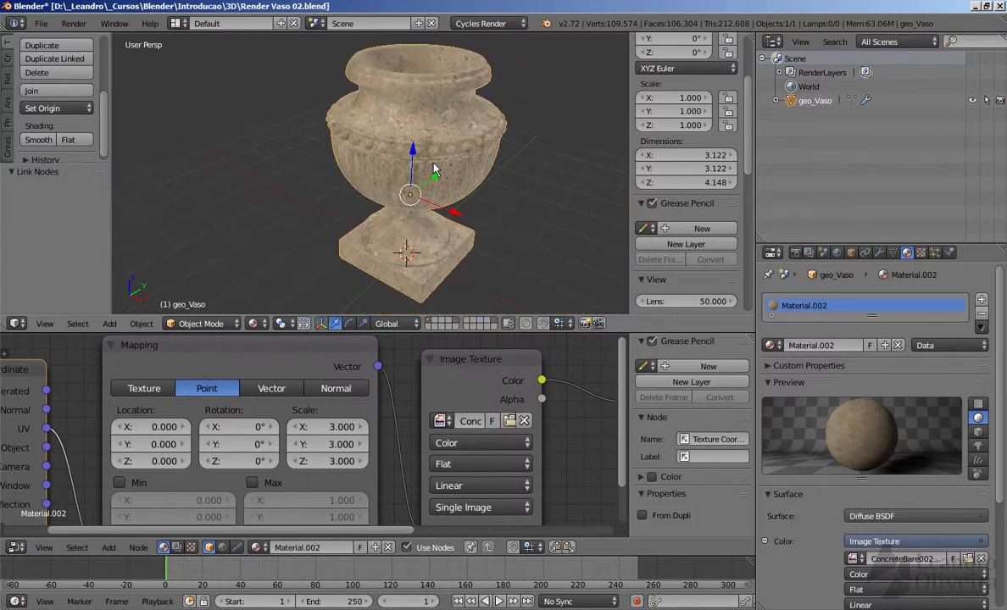
{"action": "middle_click_drag", "start_coordinate": [427, 188], "coordinate": [343, 89]}
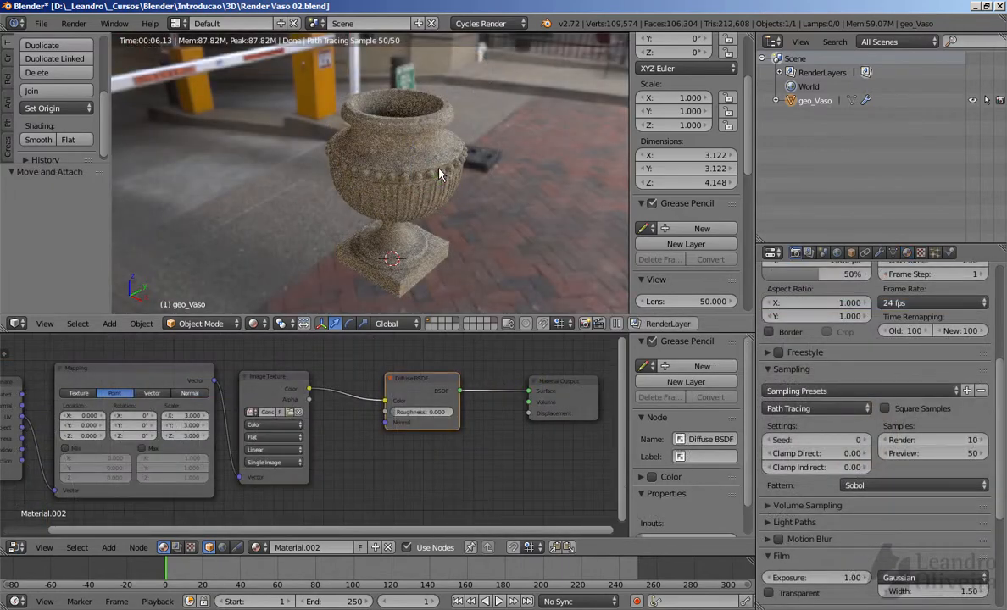
Spread the Diffuse BSDF and Material Output nodes apart and add a Glossy BSDF shader beneath the Diffuse BSDF
{"action": "left_click_drag", "start_coordinate": [556, 387], "coordinate": [584, 387]}
{"action": "left_click_drag", "start_coordinate": [408, 386], "coordinate": [371, 381]}
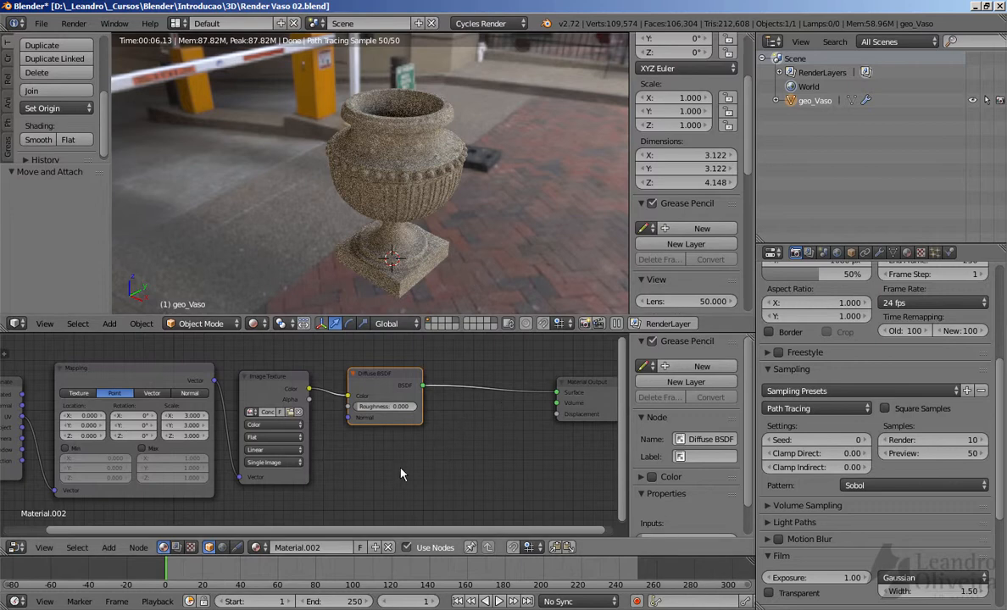
{"action": "key", "text": "shift+a"}
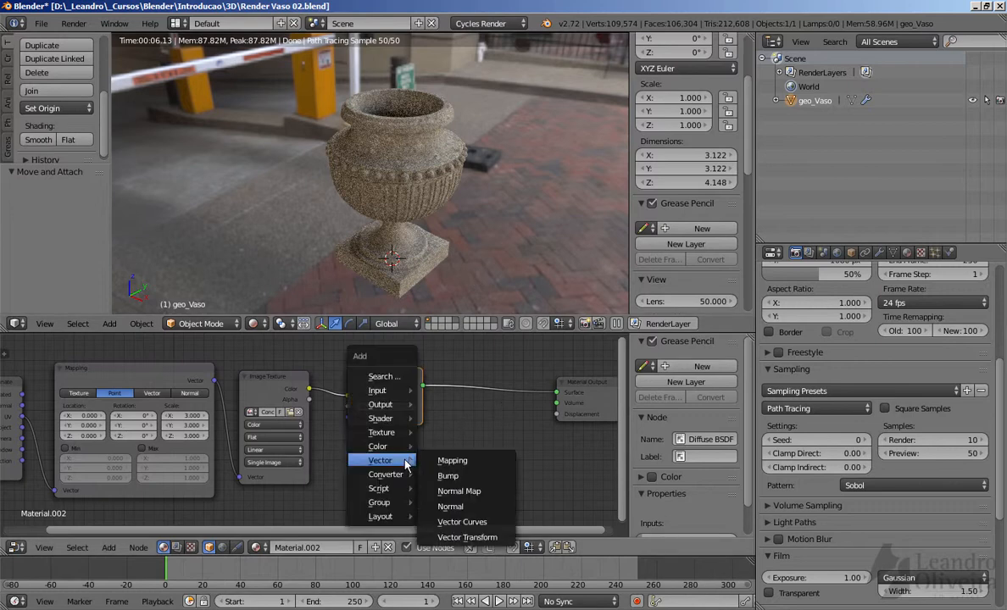
{"action": "mouse_move", "coordinate": [398, 418]}
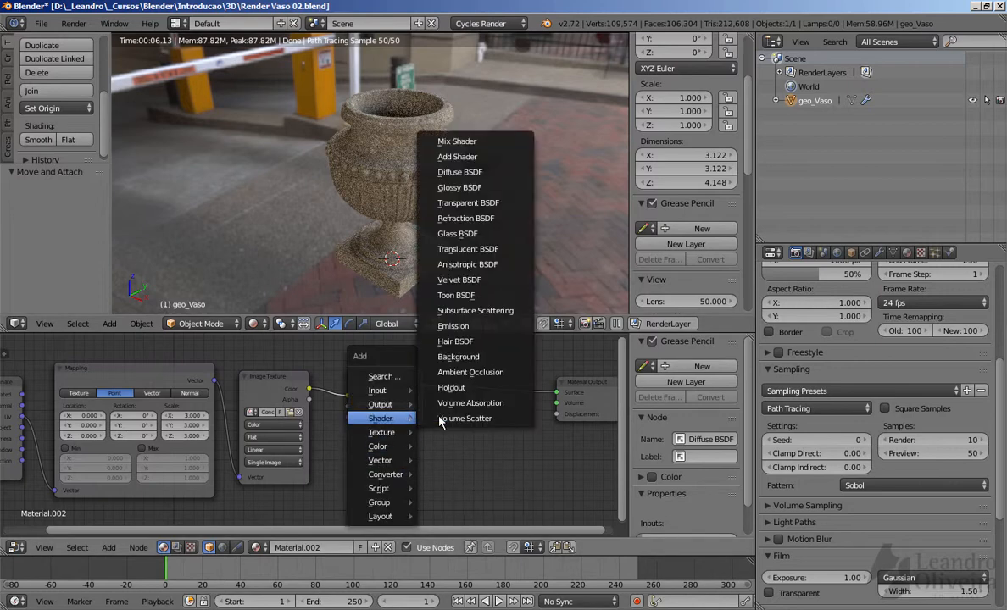
{"action": "left_click", "coordinate": [465, 188]}
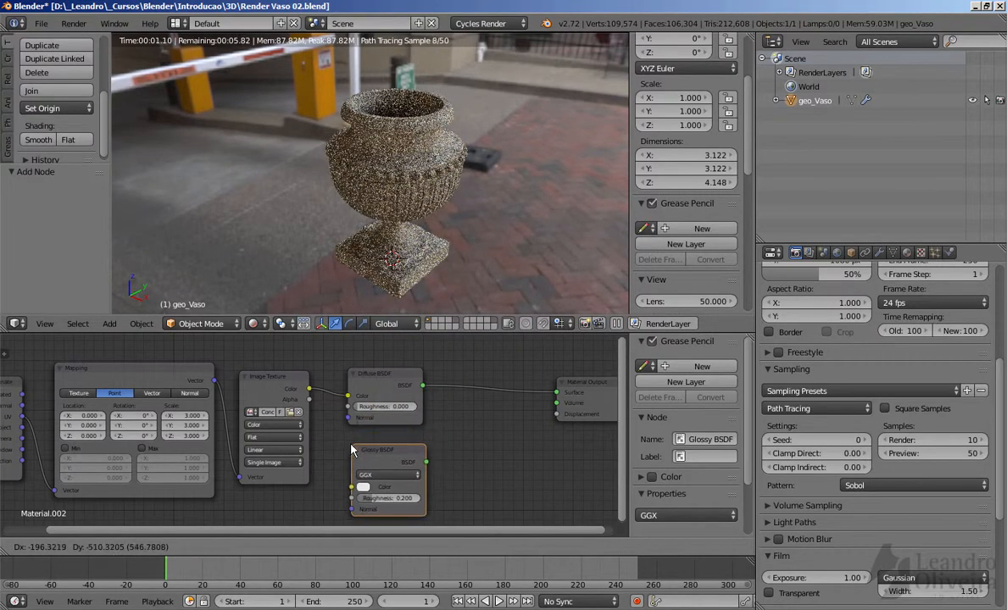
{"action": "left_click", "coordinate": [475, 502]}
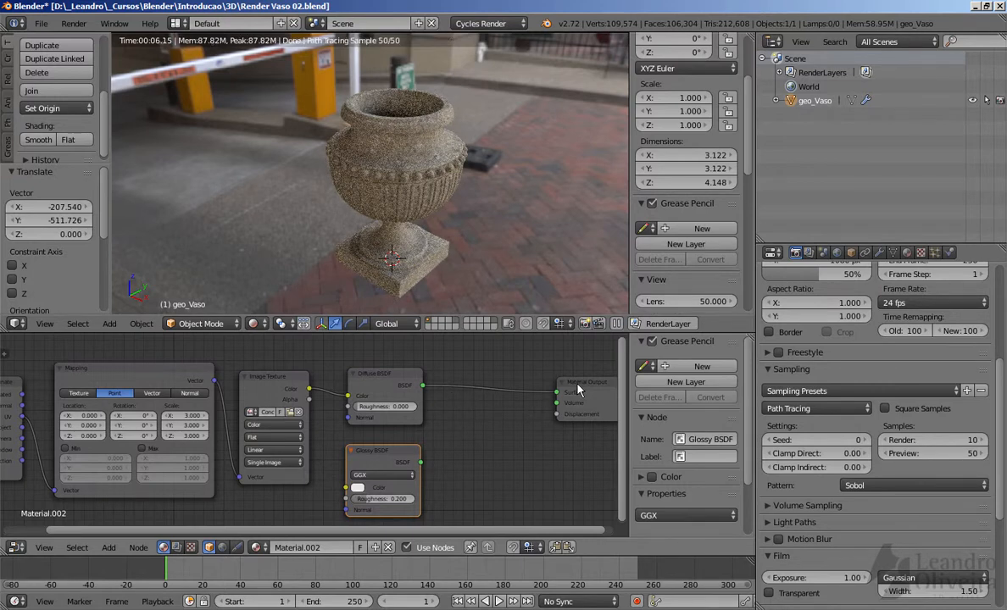
Insert a Mix Shader between the Diffuse BSDF and Material Output, and link the Glossy BSDF to its second Shader input
{"action": "left_click_drag", "start_coordinate": [578, 390], "coordinate": [593, 386]}
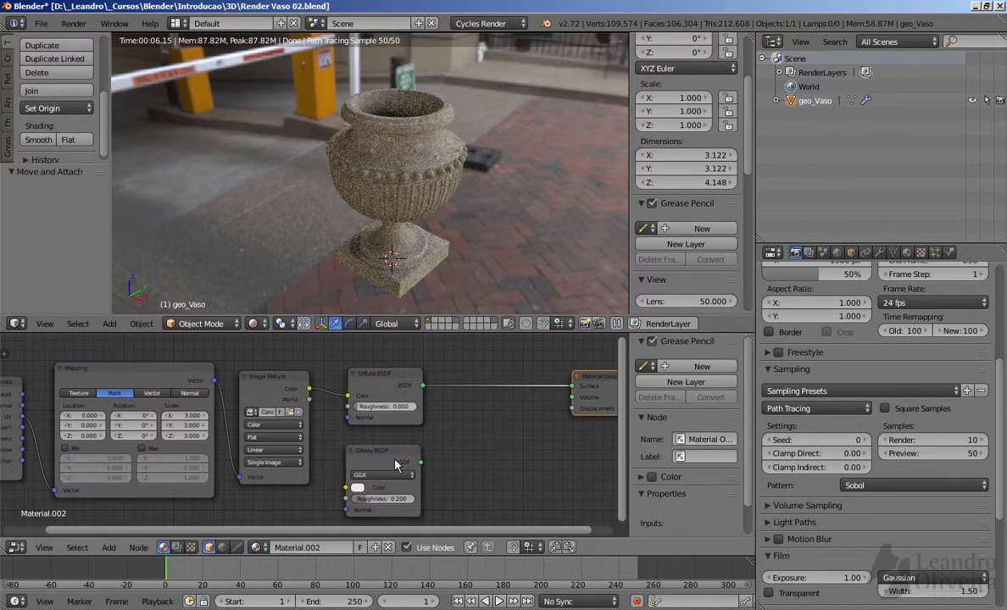
{"action": "key", "text": "shift+a"}
{"action": "mouse_move", "coordinate": [481, 410]}
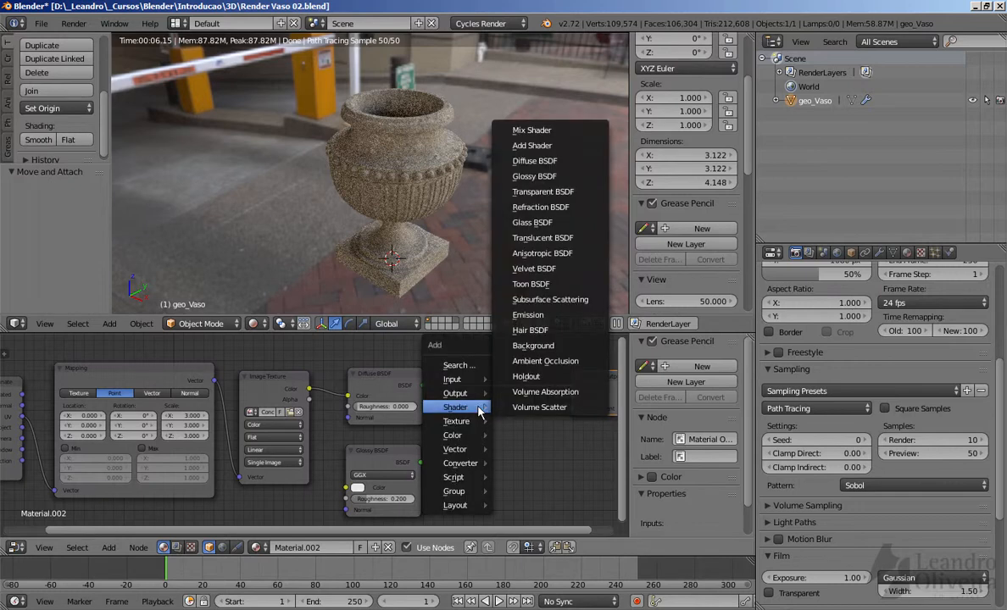
{"action": "left_click", "coordinate": [533, 131]}
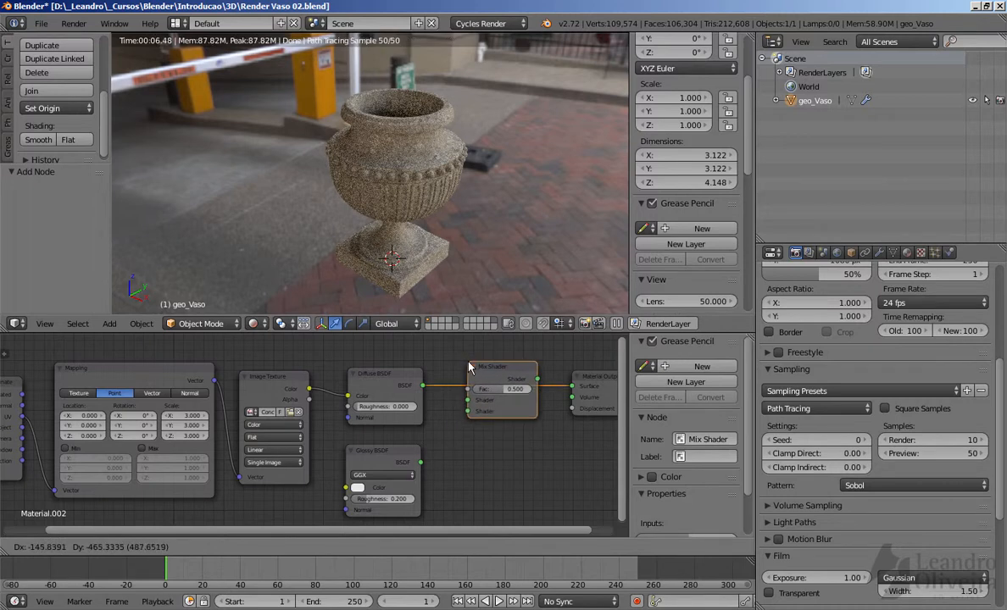
{"action": "left_click", "coordinate": [471, 366]}
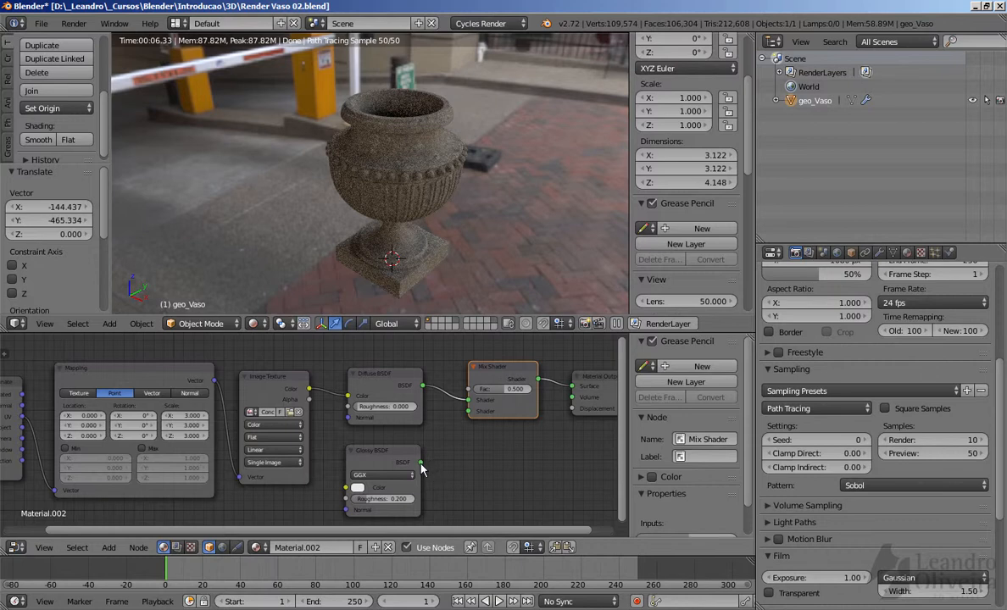
{"action": "left_click_drag", "start_coordinate": [421, 463], "coordinate": [470, 412]}
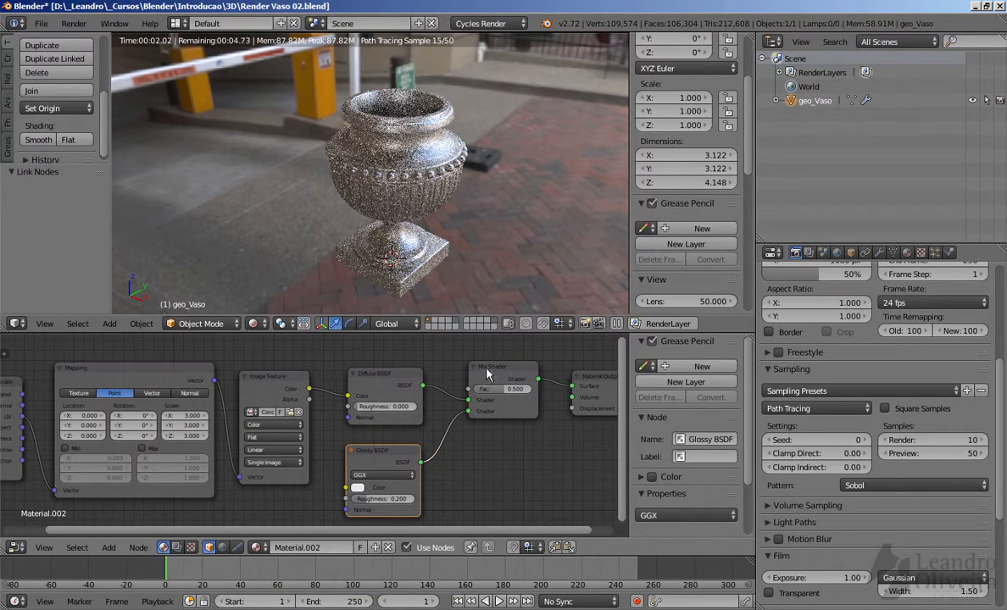
{"action": "mouse_move", "coordinate": [486, 373]}
{"action": "left_mouse_down"}
{"action": "mouse_move", "coordinate": [481, 387]}
{"action": "mouse_move", "coordinate": [492, 386]}
{"action": "left_mouse_up"}
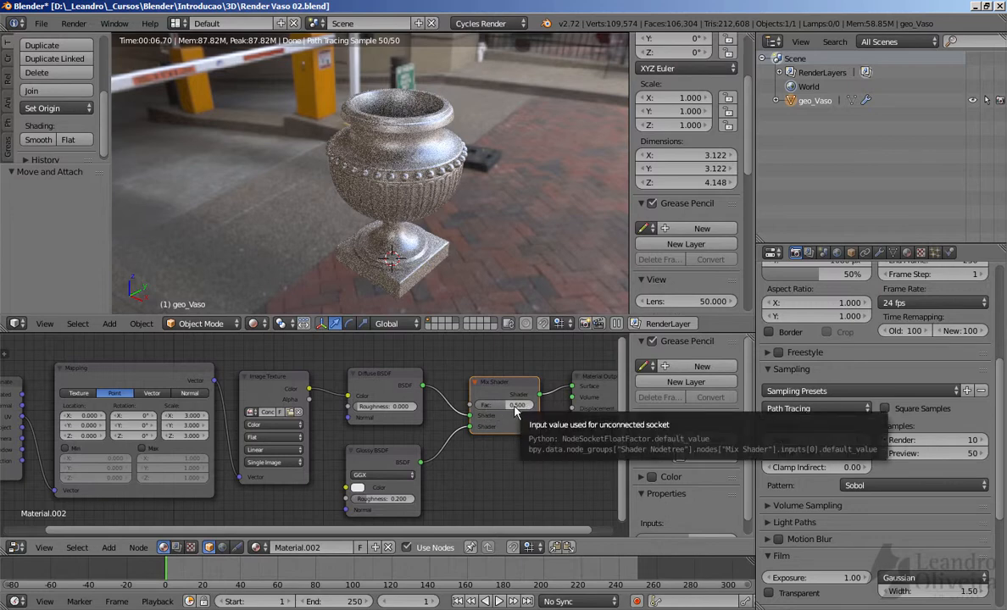
Try Mix Shader factors of 0 and 1, settle on 0.118, and set the Glossy BSDF's roughness to 0
{"action": "left_click_drag", "start_coordinate": [514, 407], "coordinate": [482, 409]}
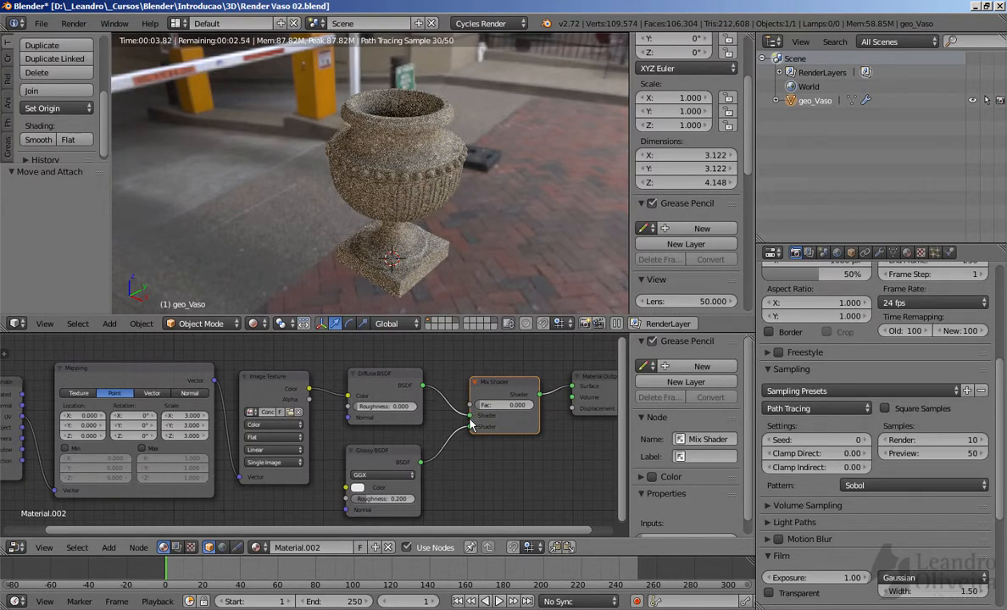
{"action": "left_click_drag", "start_coordinate": [482, 406], "coordinate": [541, 407]}
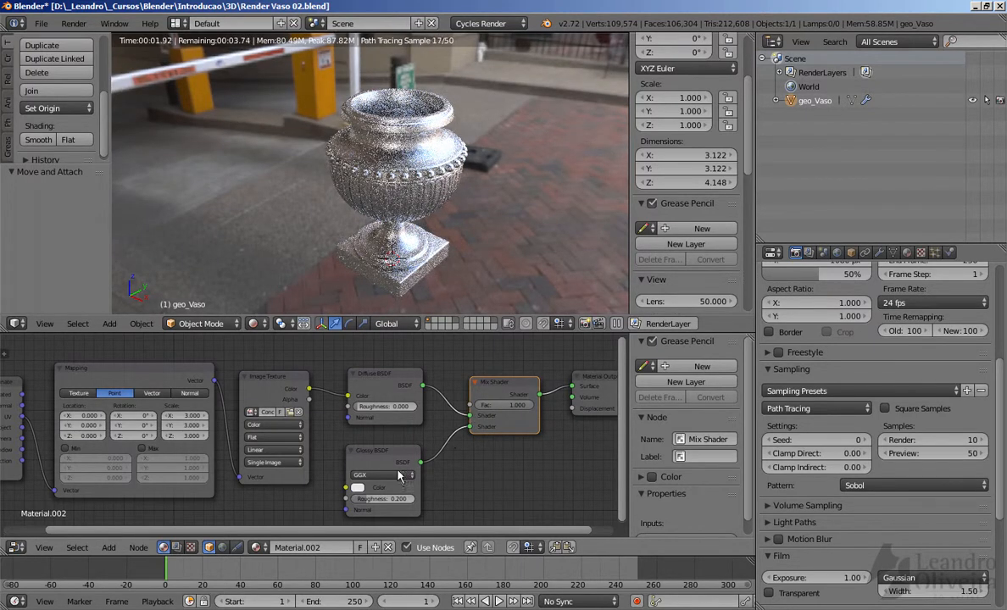
{"action": "left_click_drag", "start_coordinate": [519, 409], "coordinate": [483, 402]}
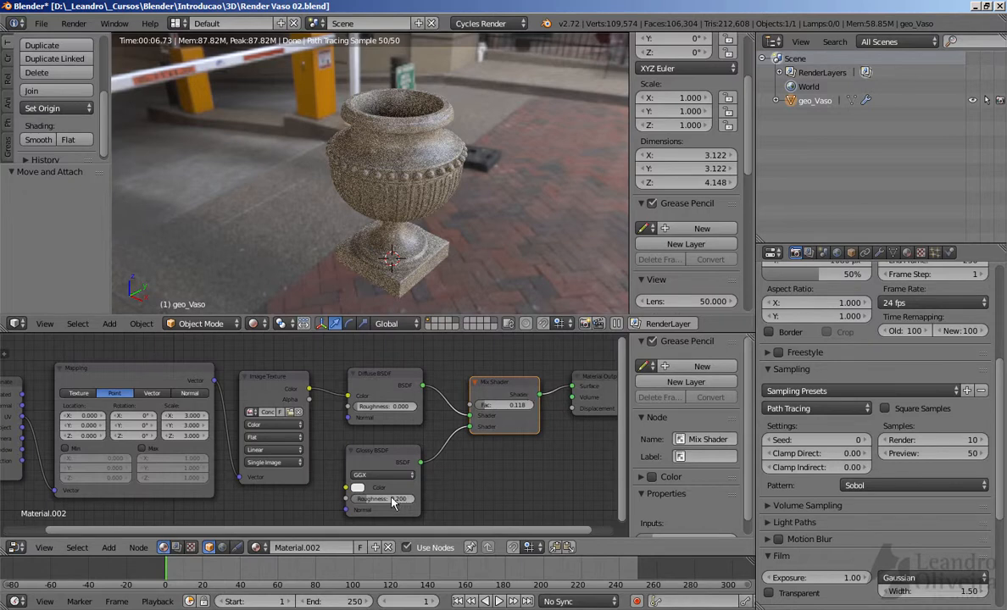
{"action": "left_click_drag", "start_coordinate": [365, 500], "coordinate": [352, 501]}
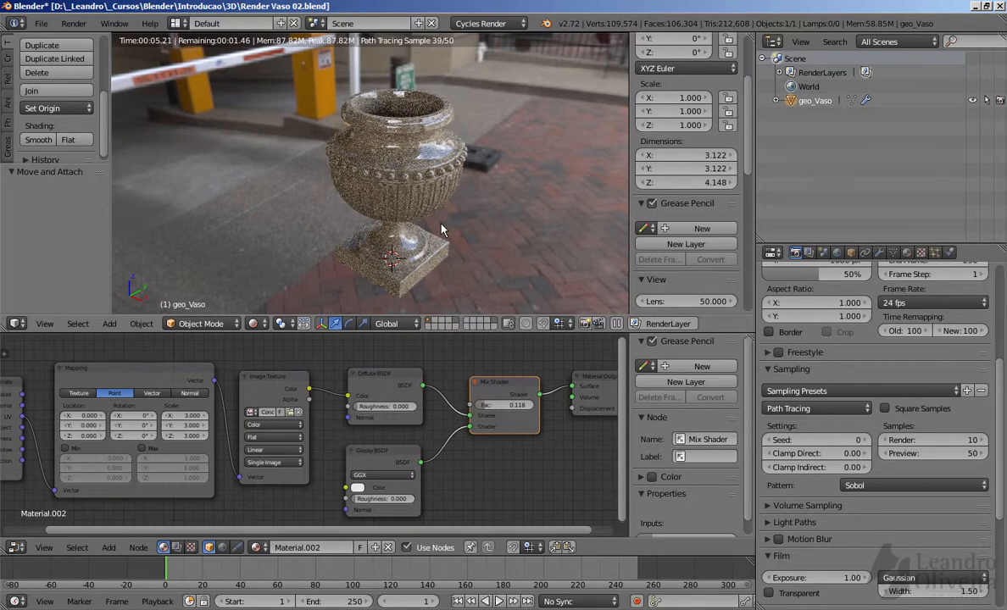
{"action": "middle_click_drag", "start_coordinate": [486, 417], "coordinate": [390, 459]}
{"action": "scroll", "coordinate": [406, 446], "scroll_direction": "up", "scroll_amount": 1}
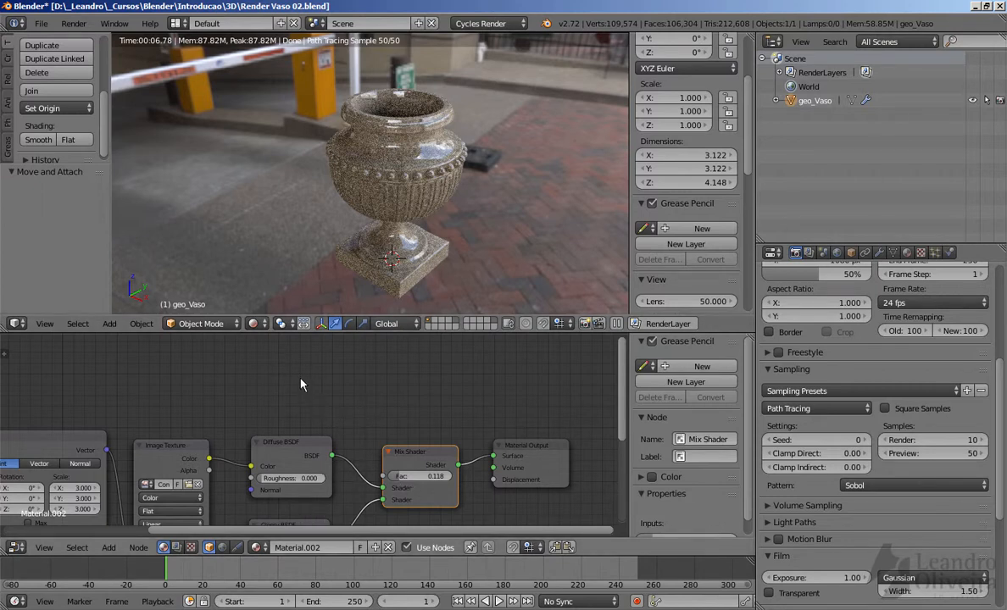
Add a Layer Weight node above the Diffuse BSDF and link its Facing output to the Mix Shader's Fac input
{"action": "key", "text": "shift+a"}
{"action": "mouse_move", "coordinate": [301, 379]}
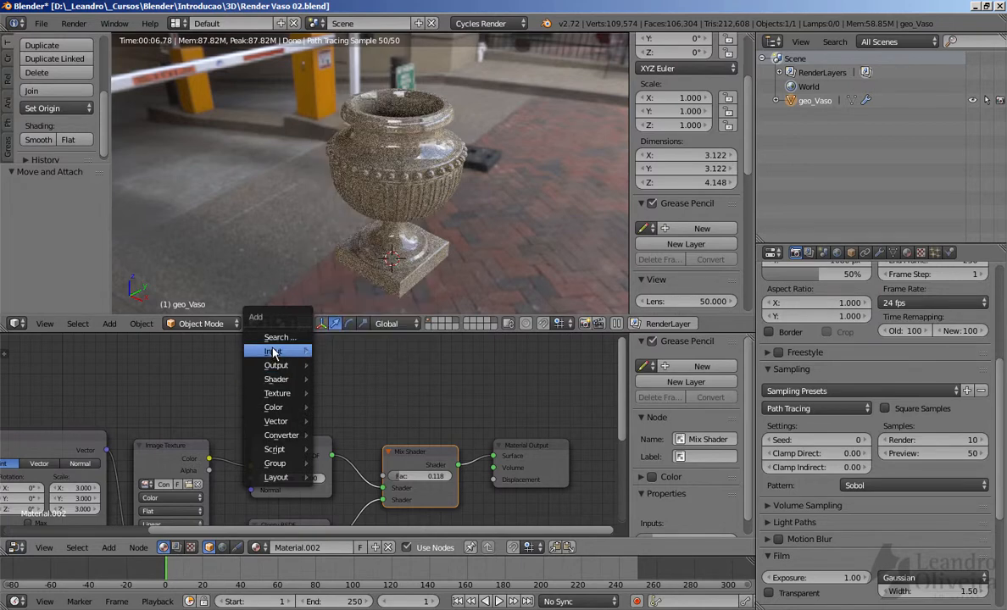
{"action": "mouse_move", "coordinate": [273, 351]}
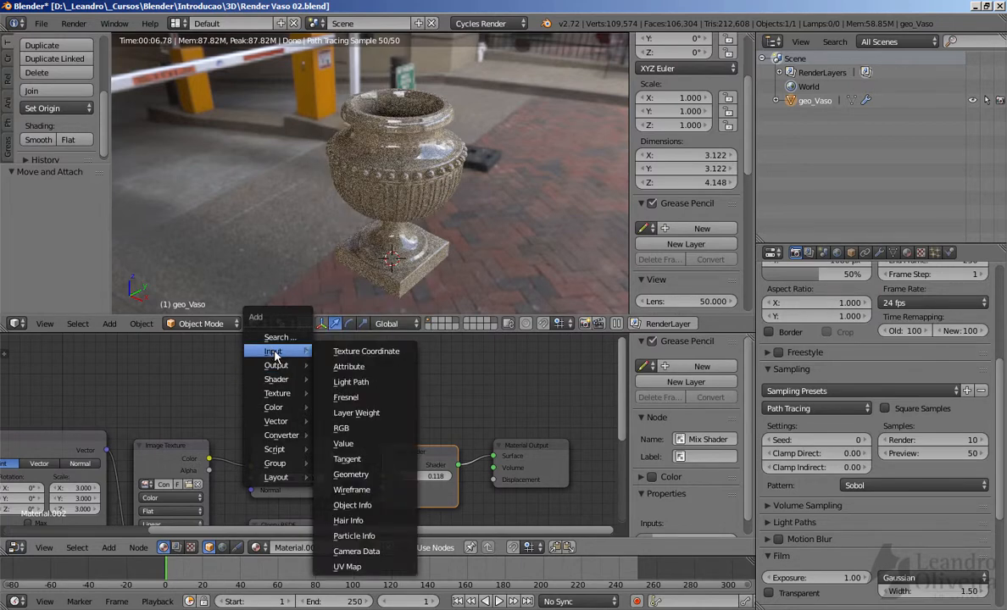
{"action": "left_click", "coordinate": [353, 416]}
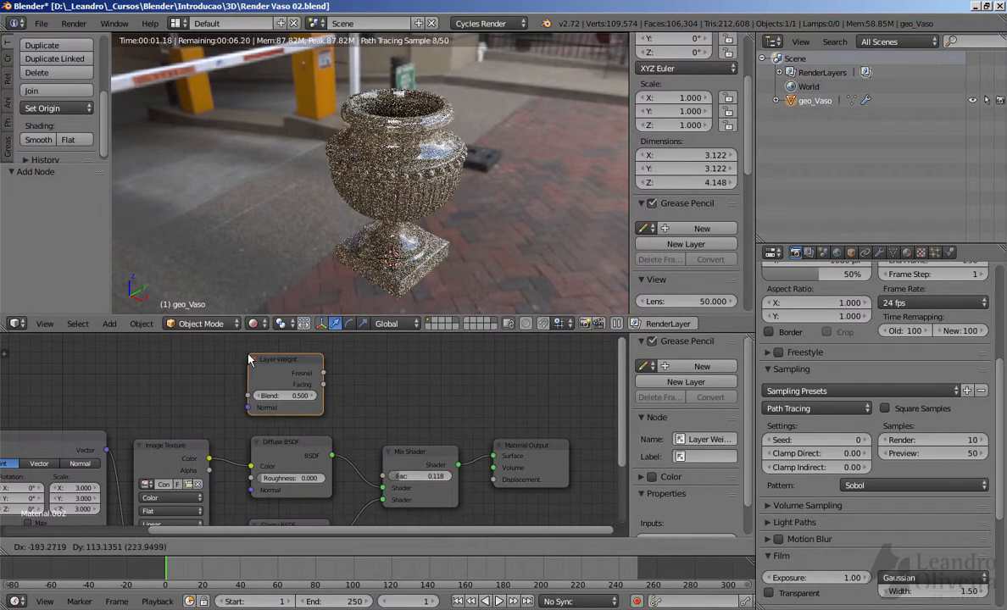
{"action": "left_click", "coordinate": [295, 384]}
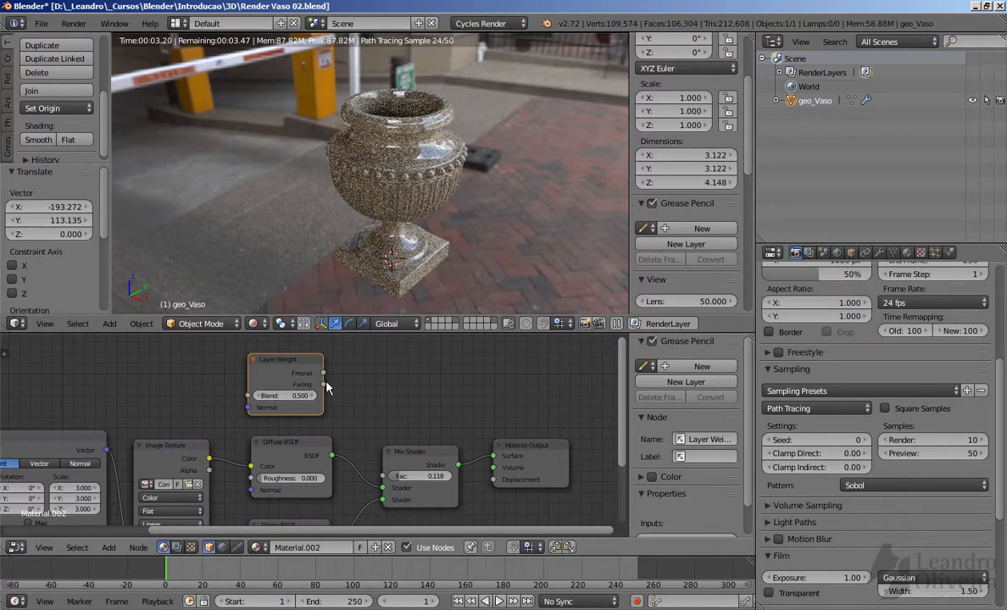
{"action": "left_click_drag", "start_coordinate": [324, 385], "coordinate": [383, 478]}
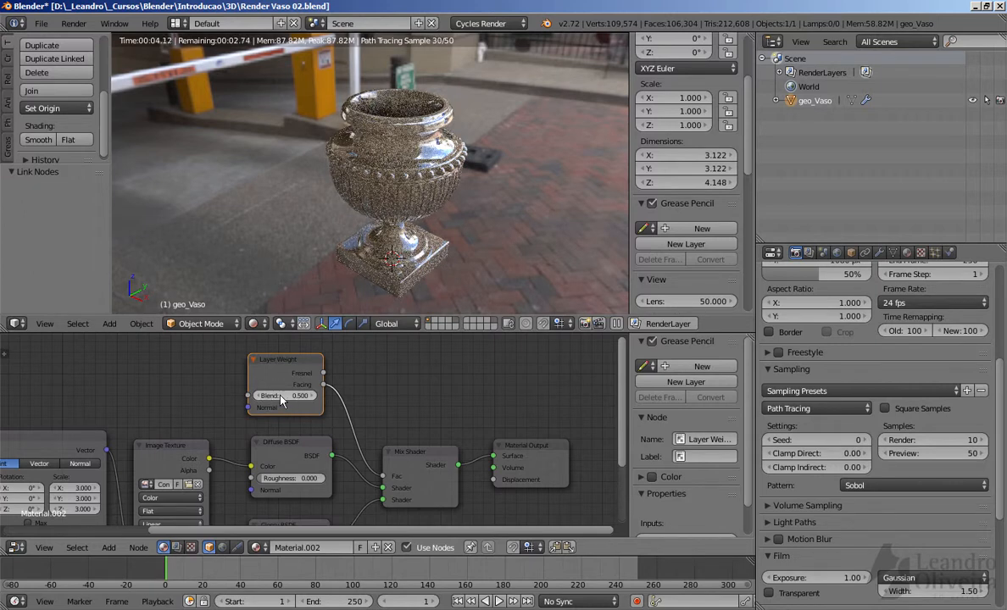
Try Layer Weight blend values of 0, 1 and 0.2 to compare the vase's reflections
{"action": "left_click_drag", "start_coordinate": [296, 398], "coordinate": [169, 398]}
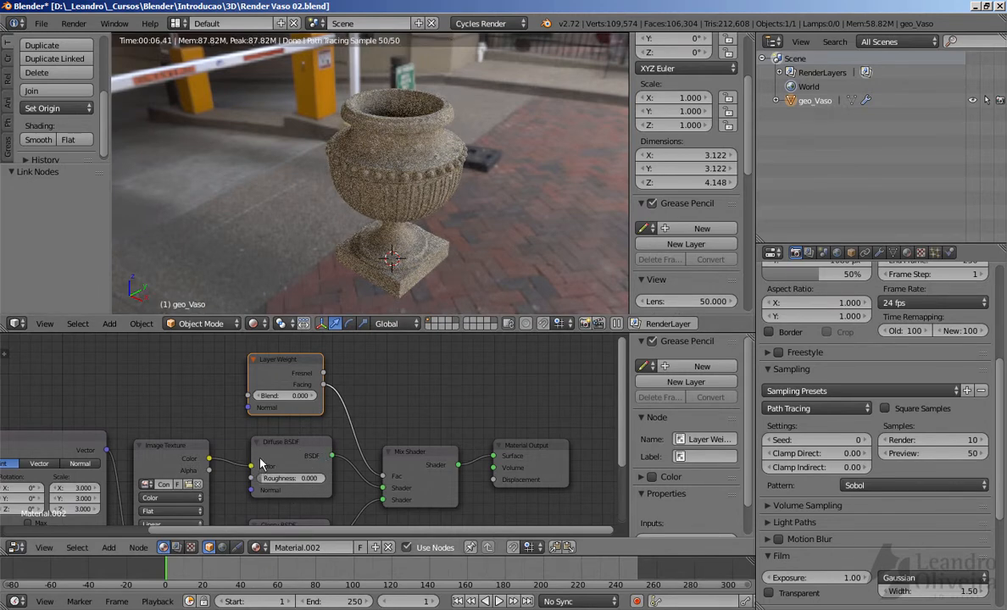
{"action": "left_click", "coordinate": [284, 396]}
{"action": "type", "text": "1"}
{"action": "key", "text": "Return"}
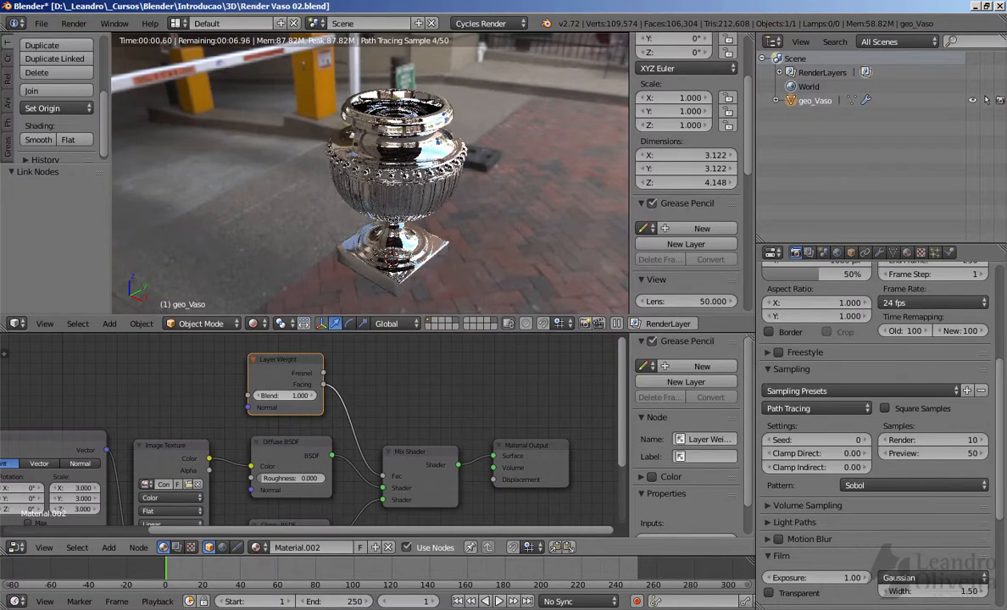
{"action": "left_click_drag", "start_coordinate": [297, 401], "coordinate": [199, 401]}
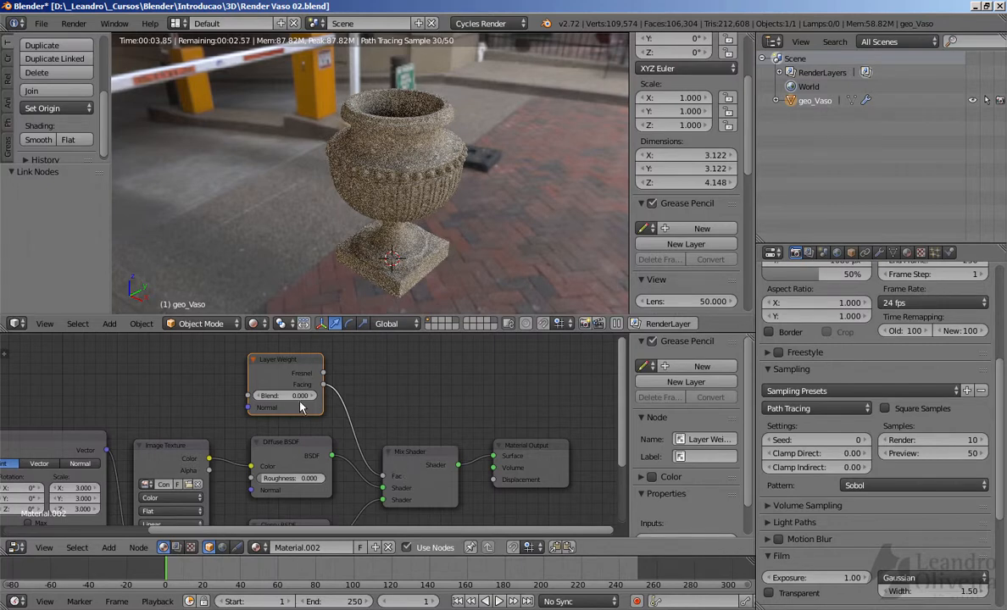
{"action": "left_click", "coordinate": [297, 398]}
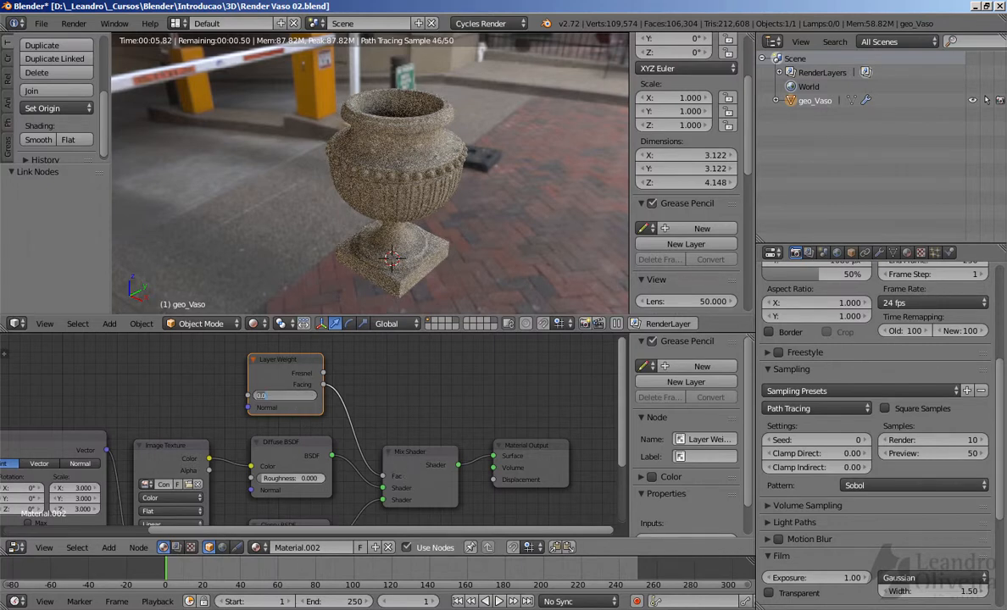
{"action": "type", "text": "0.2"}
{"action": "key", "text": "Return"}
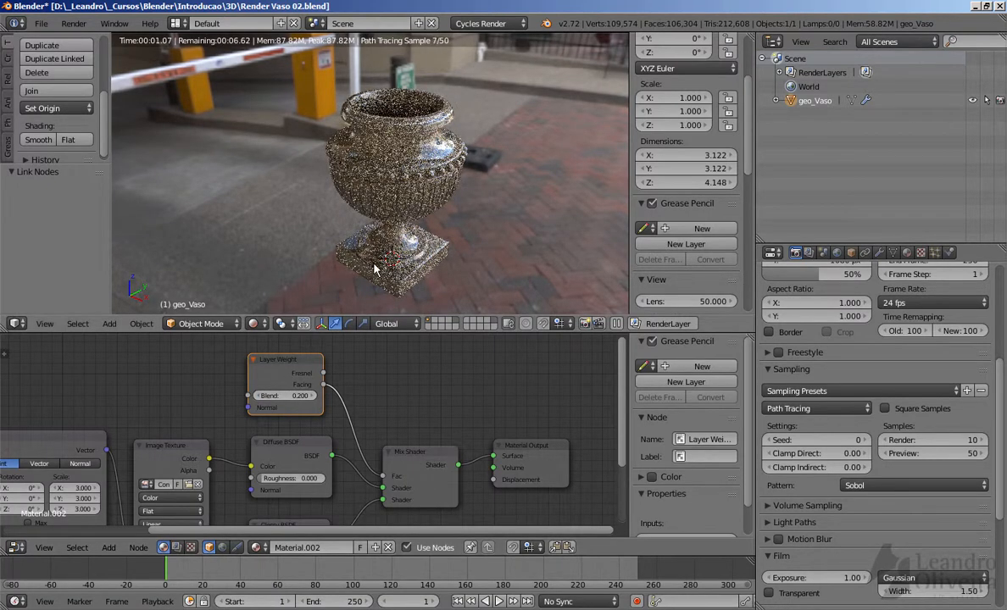
Try a Layer Weight blend of 0.1, settle on 0.05, and check the vase's reflections from several angles
{"action": "scroll", "coordinate": [374, 268], "scroll_direction": "up", "scroll_amount": 5}
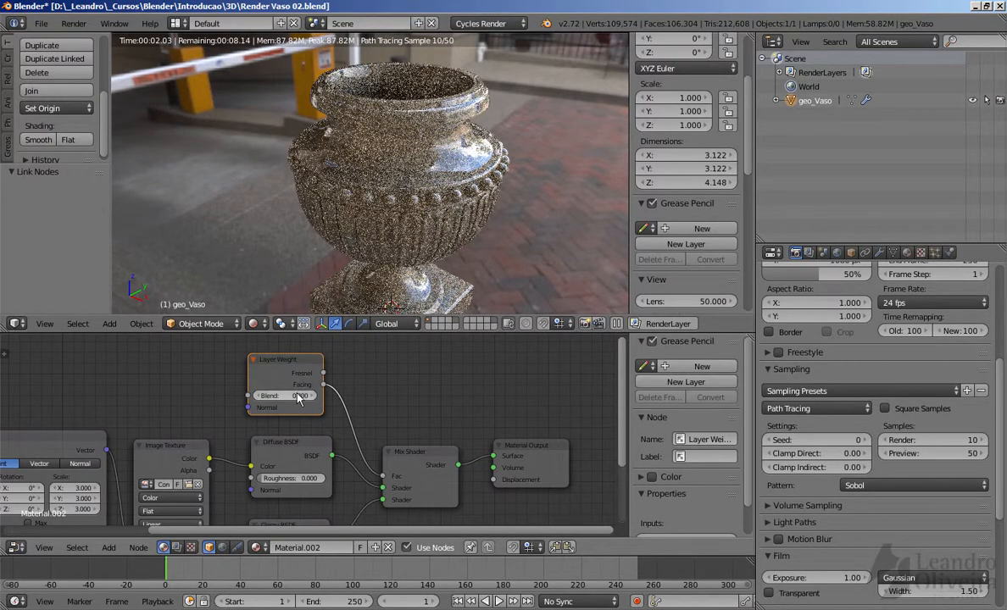
{"action": "left_click", "coordinate": [283, 396]}
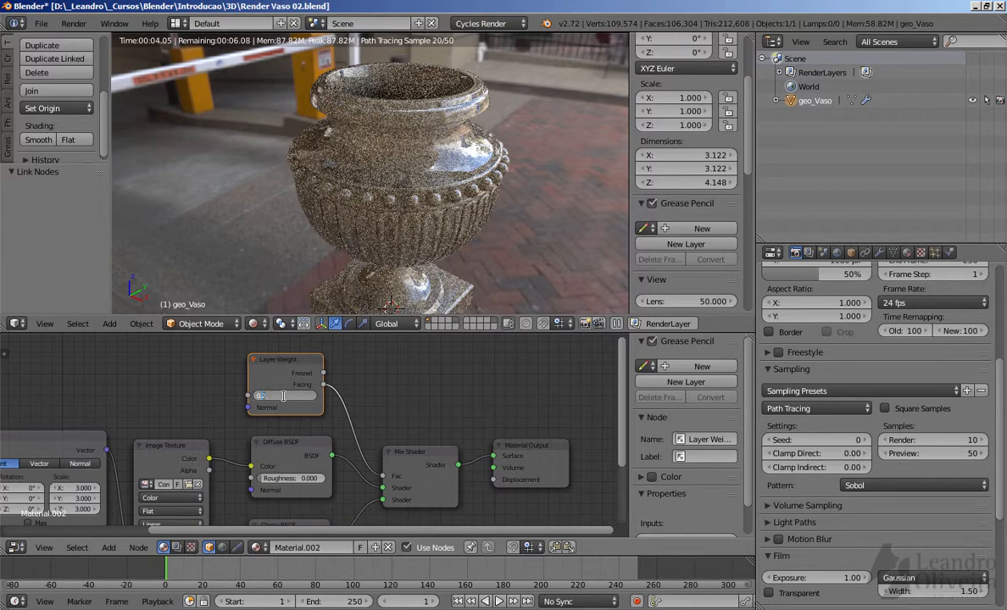
{"action": "type", "text": "0.1"}
{"action": "key", "text": "Return"}
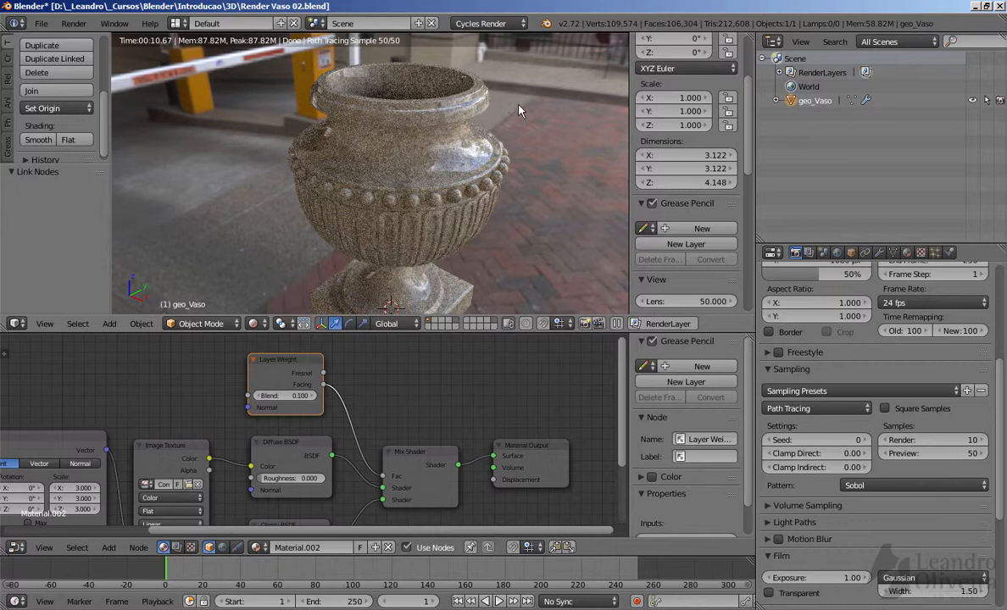
{"action": "left_click", "coordinate": [275, 396]}
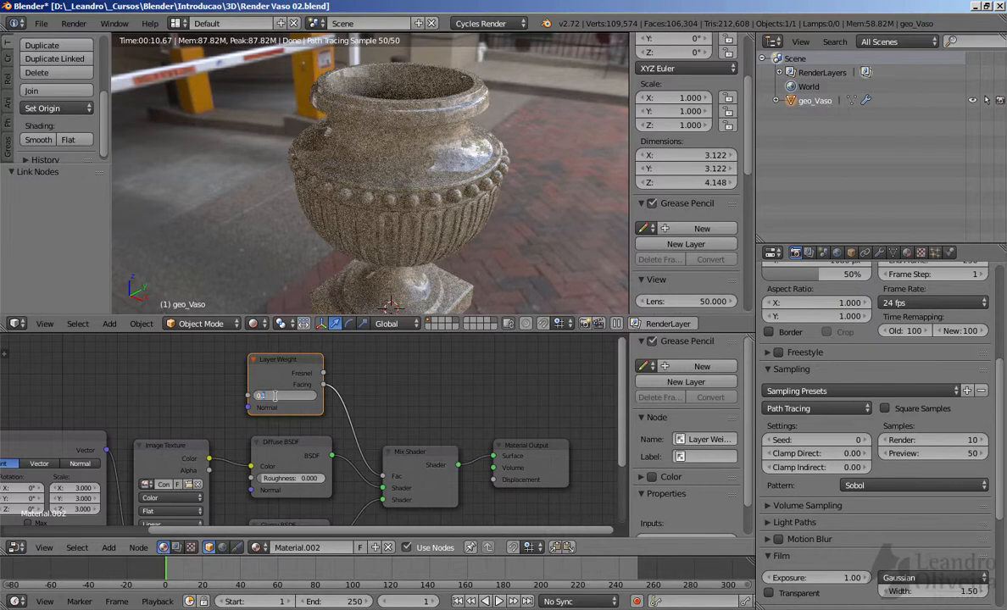
{"action": "type", "text": "0.05"}
{"action": "key", "text": "Return"}
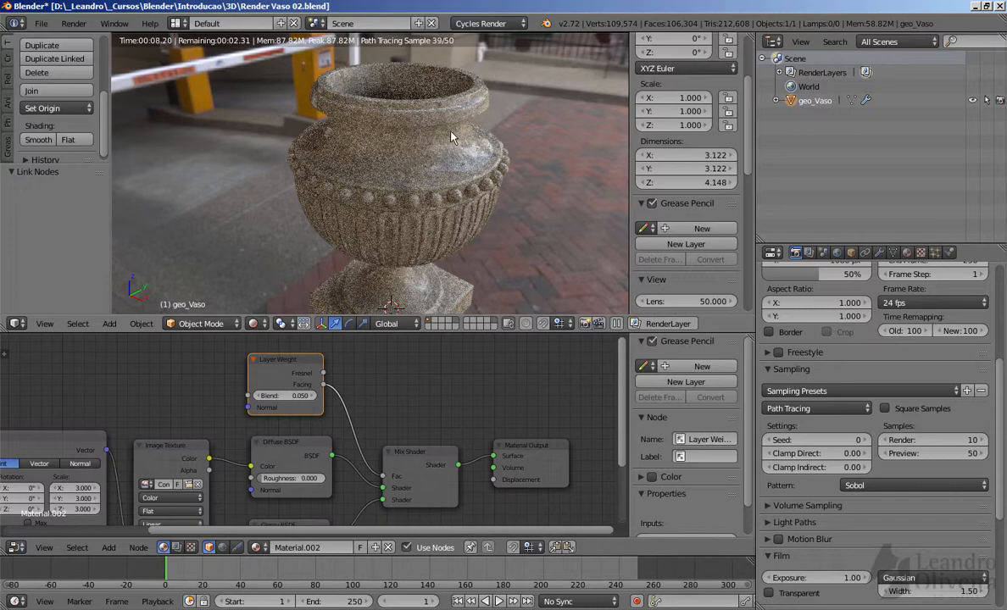
{"action": "middle_click_drag", "start_coordinate": [408, 167], "coordinate": [415, 178]}
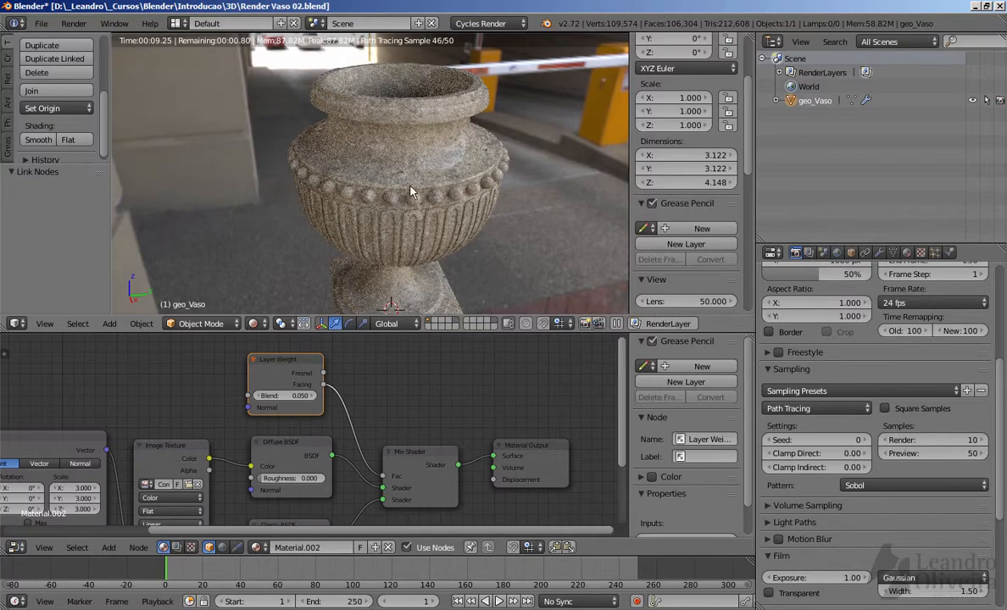
{"action": "middle_click_drag", "start_coordinate": [398, 201], "coordinate": [426, 174]}
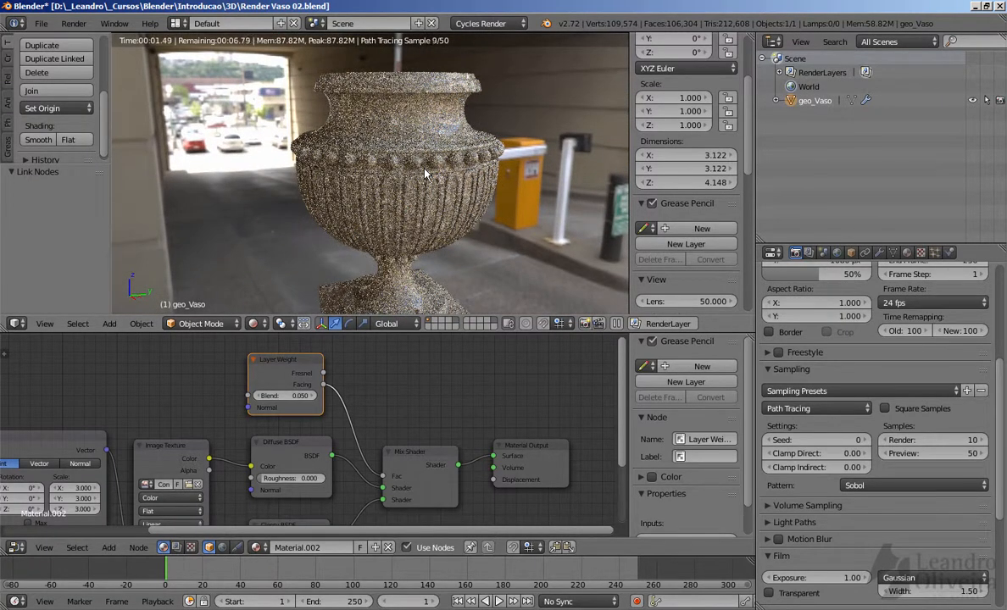
{"action": "middle_click_drag", "start_coordinate": [426, 174], "coordinate": [428, 203]}
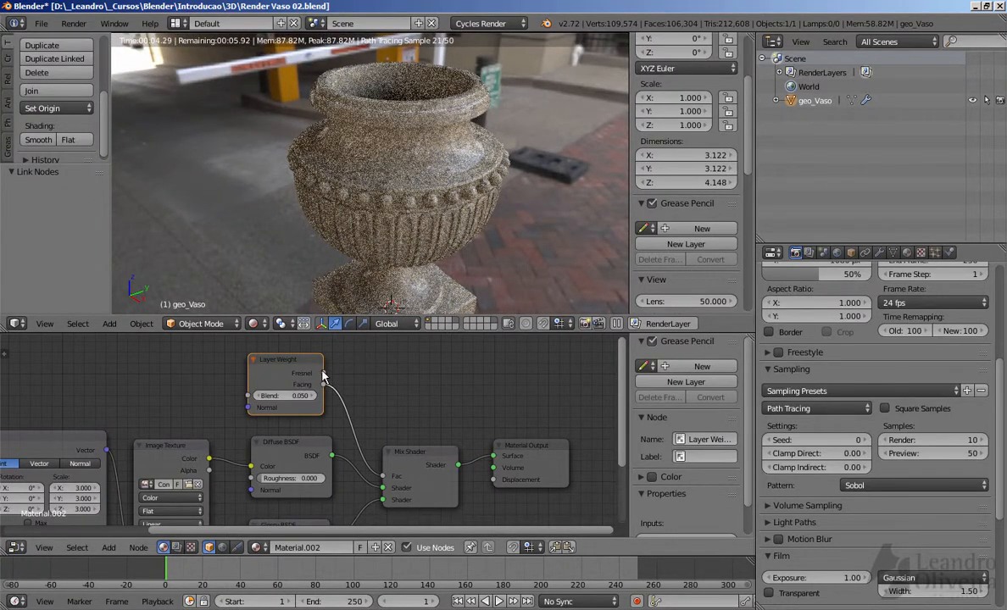
Set the Glossy BSDF's roughness to 0.1
{"action": "middle_click_drag", "start_coordinate": [388, 396], "coordinate": [411, 395]}
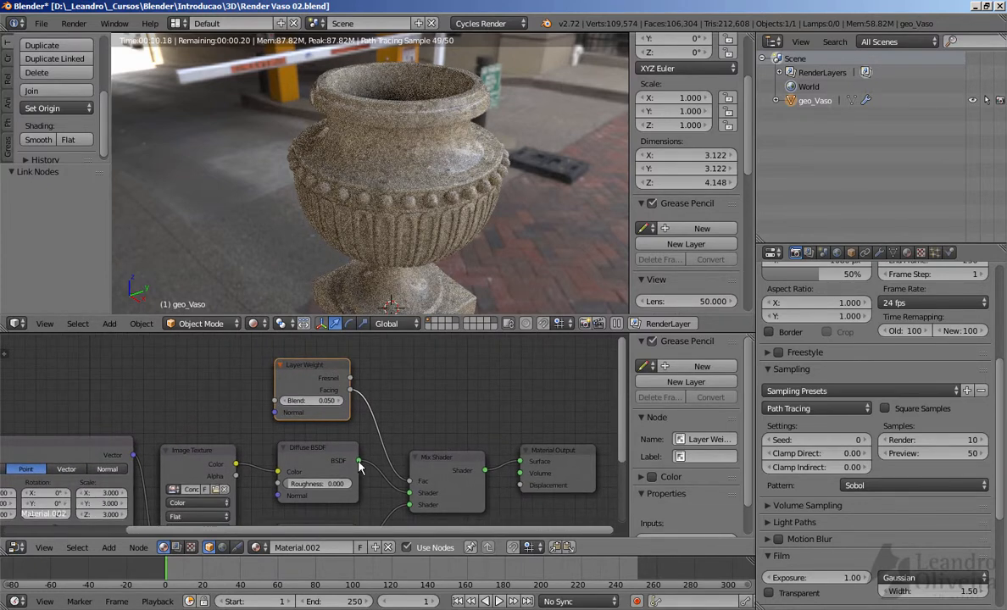
{"action": "middle_click_drag", "start_coordinate": [377, 426], "coordinate": [399, 335]}
{"action": "scroll", "coordinate": [350, 438], "scroll_direction": "up", "scroll_amount": 1}
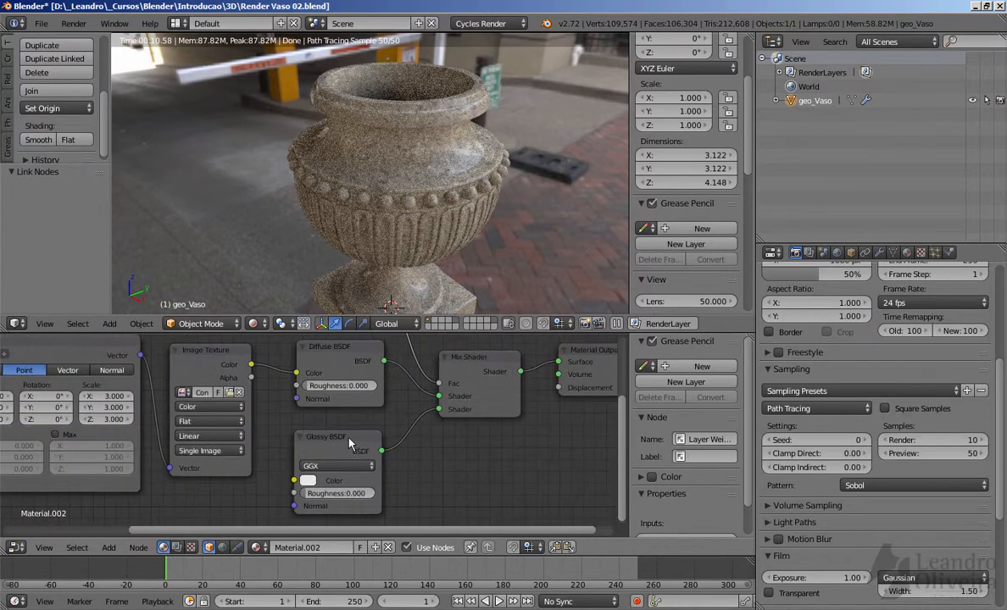
{"action": "middle_click_drag", "start_coordinate": [369, 419], "coordinate": [391, 362]}
{"action": "scroll", "coordinate": [387, 409], "scroll_direction": "up", "scroll_amount": 3}
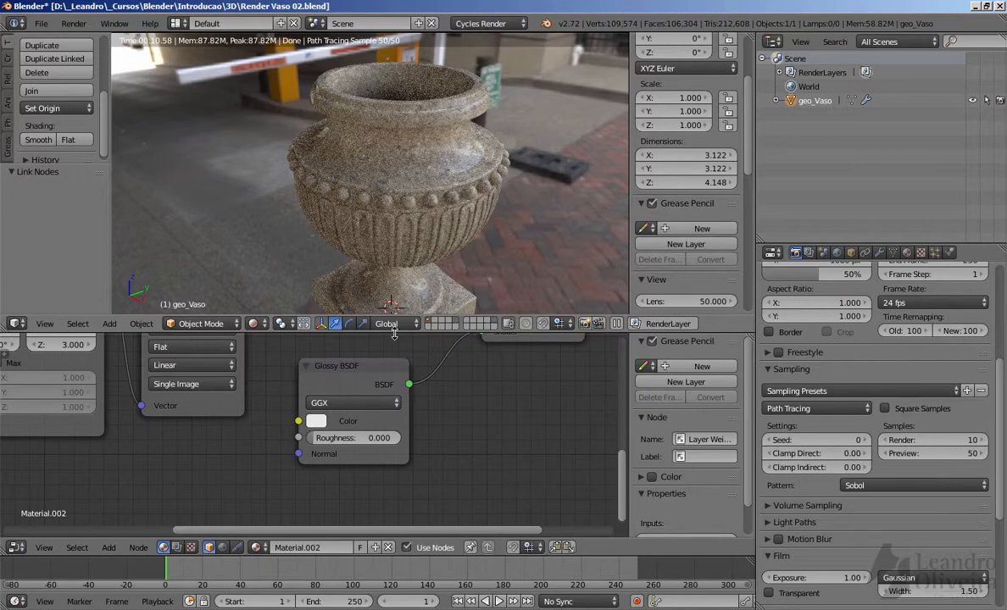
{"action": "left_click", "coordinate": [375, 439]}
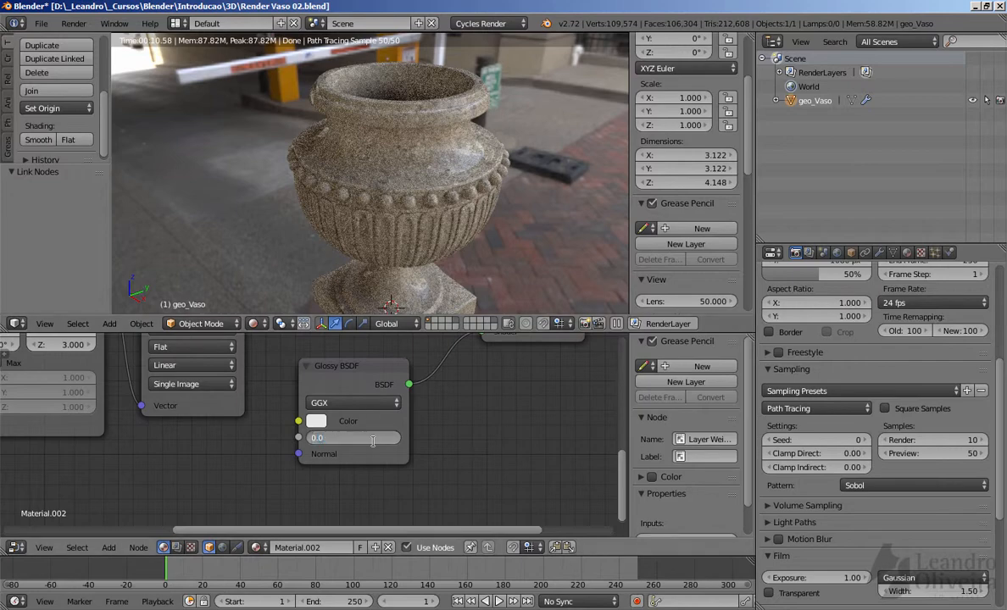
{"action": "type", "text": "0.1"}
{"action": "key", "text": "Return"}
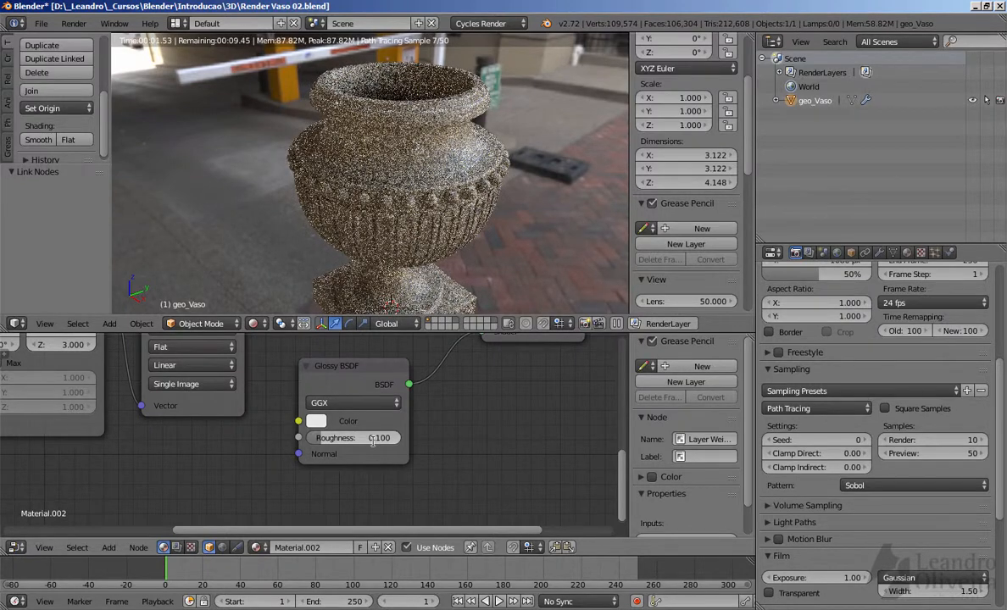
Rename the vase's material as mat_Concreto
{"action": "middle_click_drag", "start_coordinate": [390, 280], "coordinate": [450, 459]}
{"action": "scroll", "coordinate": [399, 341], "scroll_direction": "down", "scroll_amount": 5}
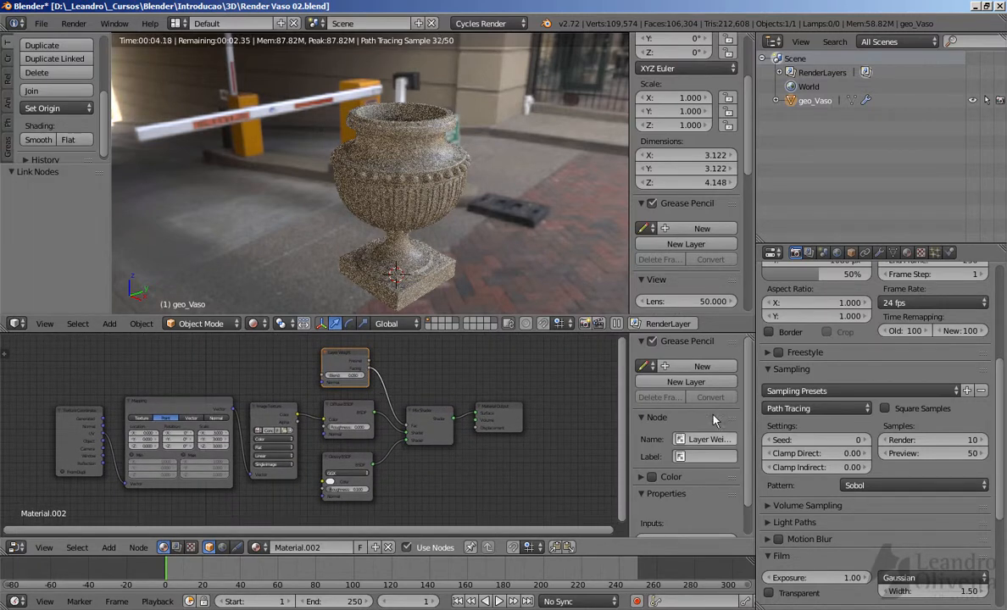
{"action": "left_click", "coordinate": [907, 252]}
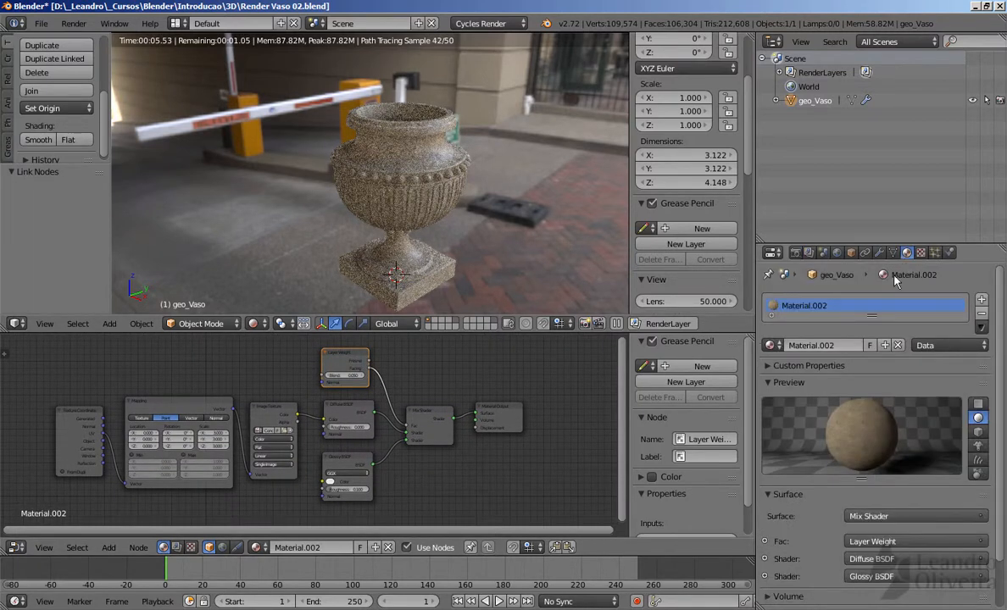
{"action": "left_click", "coordinate": [829, 350]}
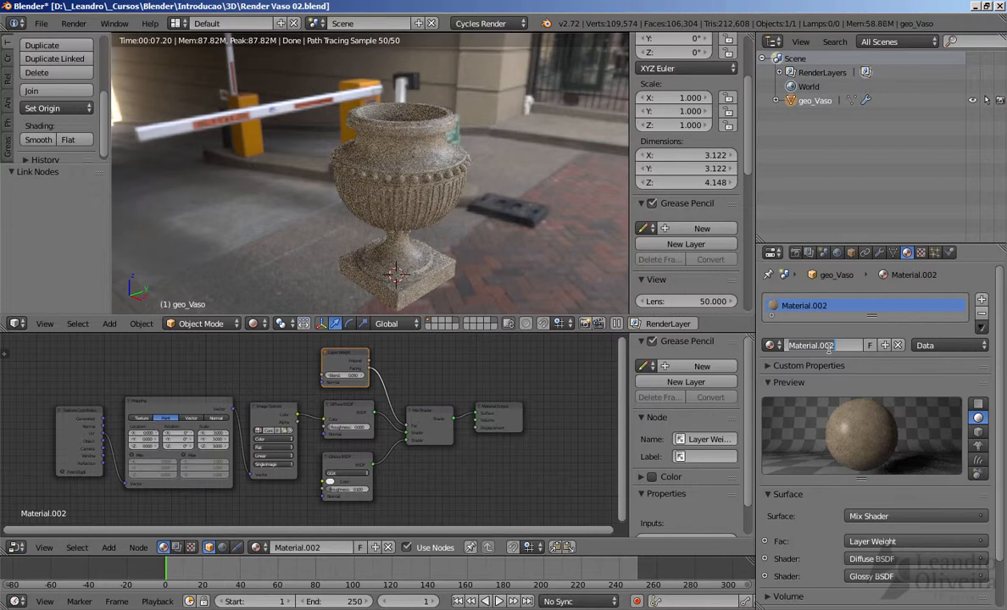
{"action": "type", "text": "mat_Concreto"}
{"action": "key", "text": "Return"}
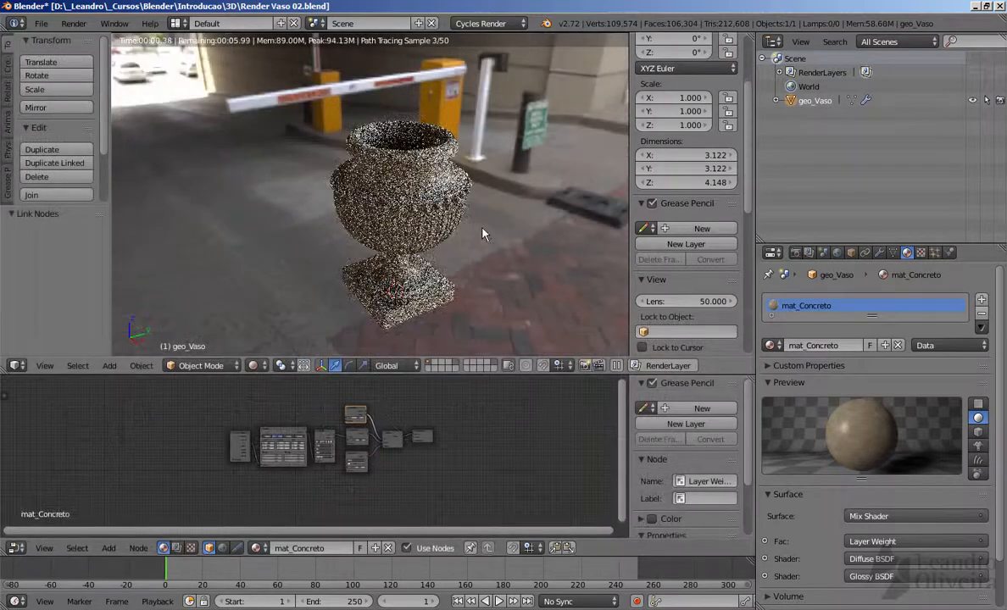